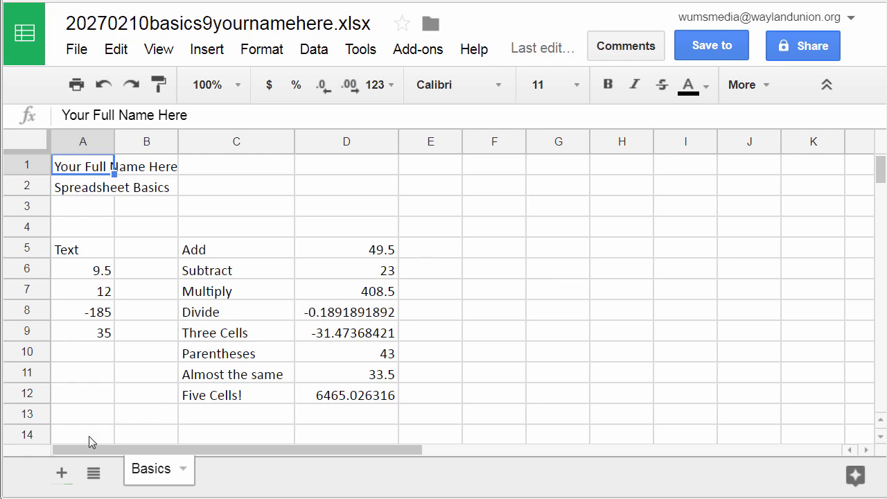
# Add a new sheet to the workbook and enter "Your Name Here" in cell A1.
pyautogui.click(62, 474)
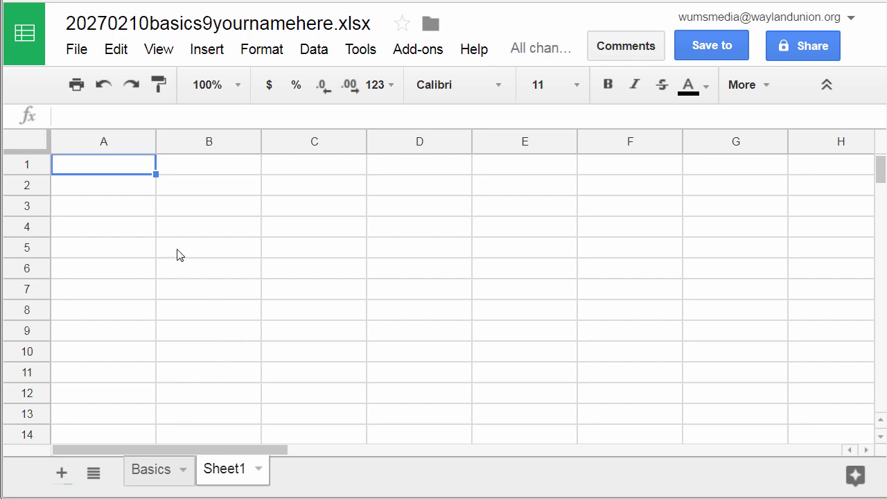
pyautogui.click(114, 173)
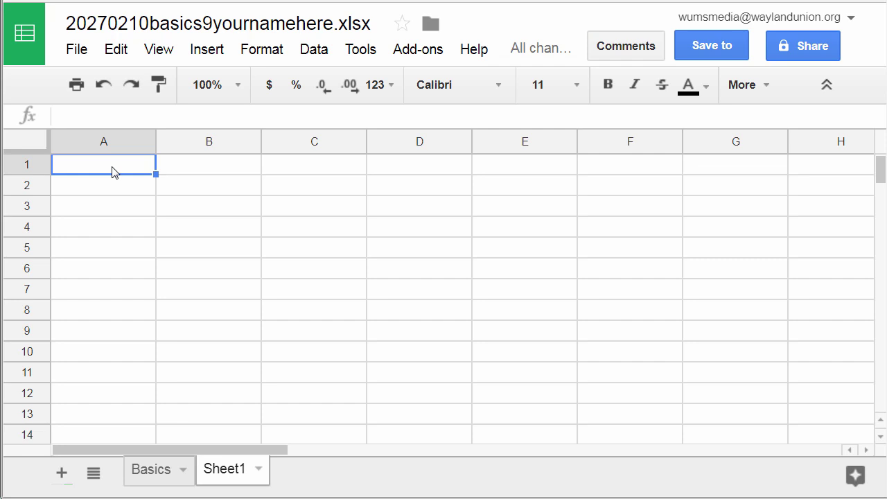
pyautogui.write('You')
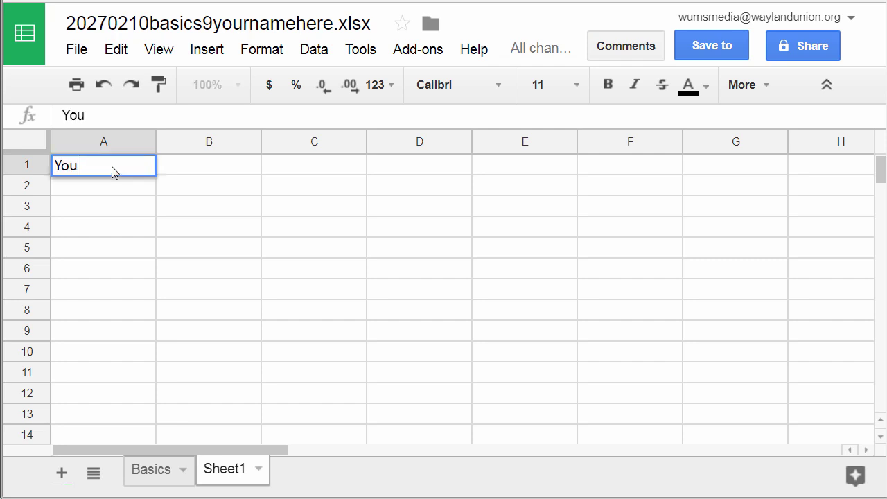
pyautogui.write('r Name Here')
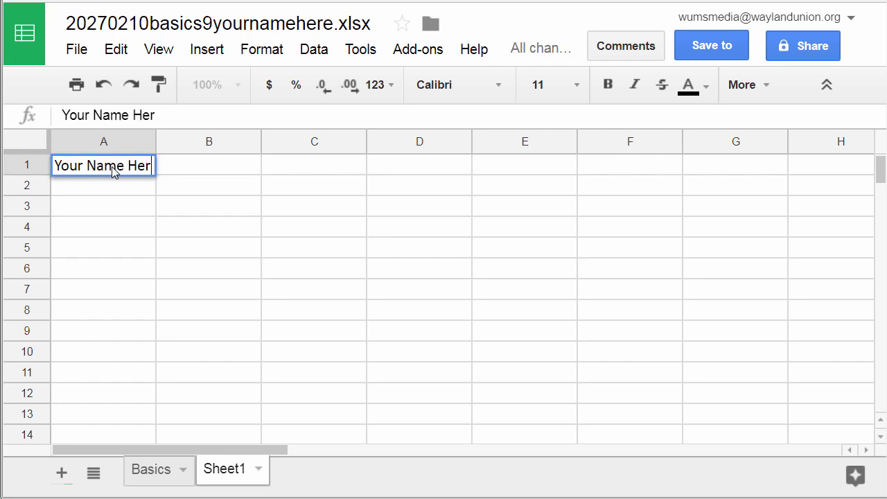
# Enter the title "How I Spend A Week Day" in cell A2.
pyautogui.click(117, 193)
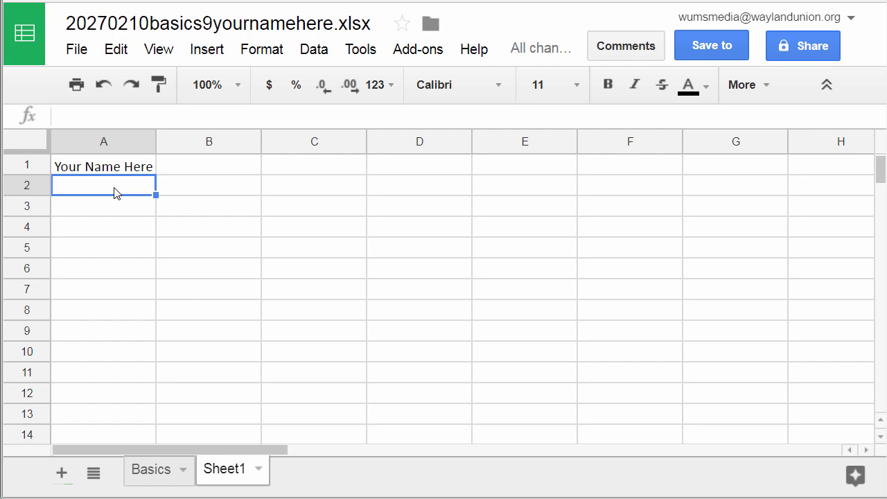
pyautogui.write('How ')
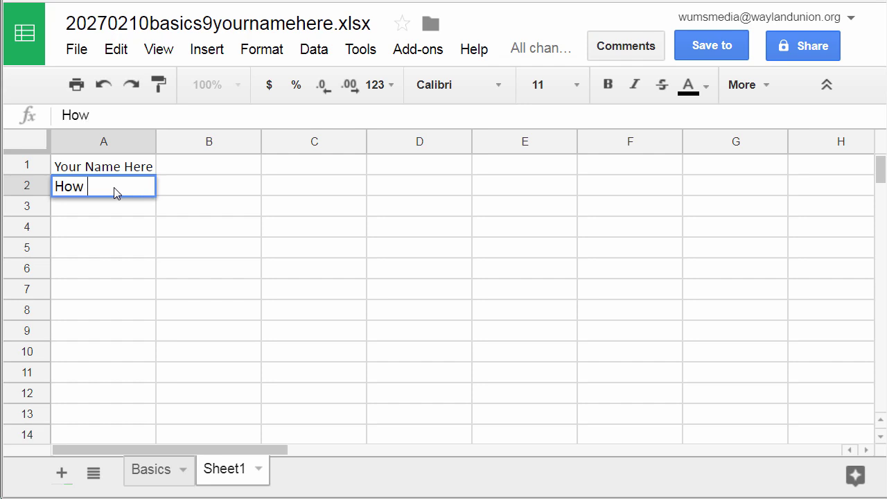
pyautogui.write('I Spend A wee')
pyautogui.press('BackSpace')
pyautogui.press('BackSpace')
pyautogui.press('BackSpace')
pyautogui.write('Wee')
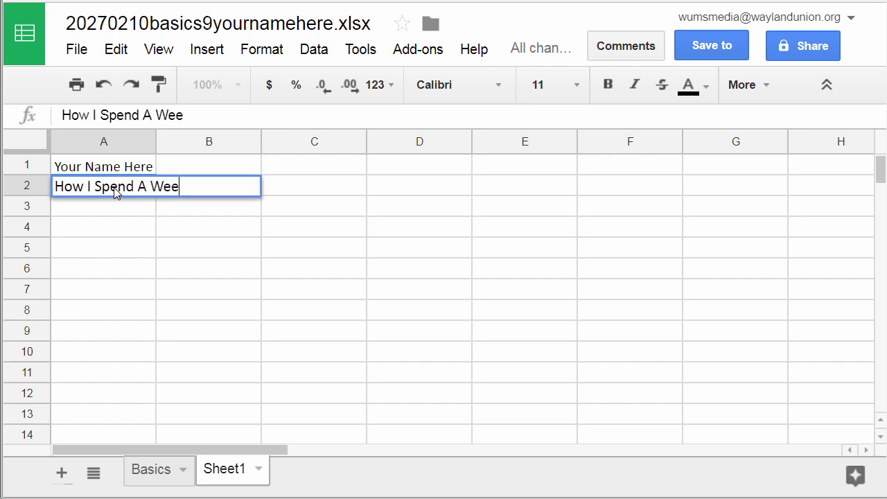
pyautogui.write('k Day')
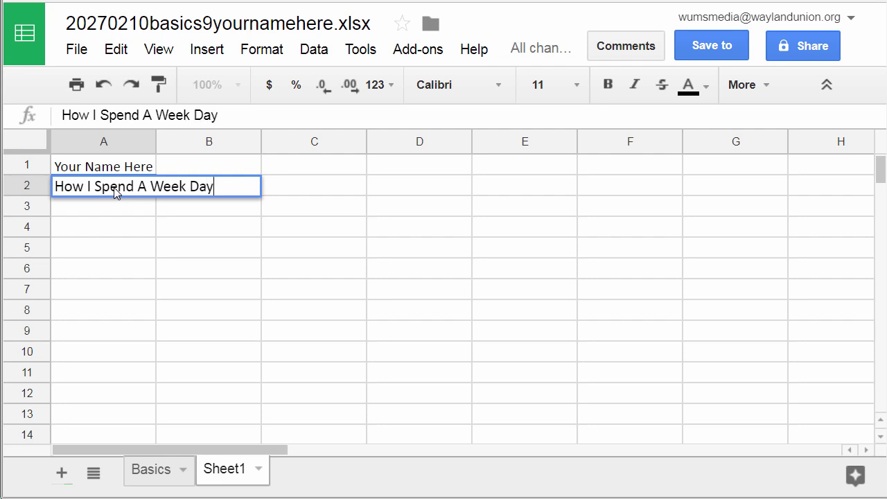
pyautogui.click(136, 229)
# Enter the date October 3, 2027 in cell A3.
pyautogui.click(124, 206)
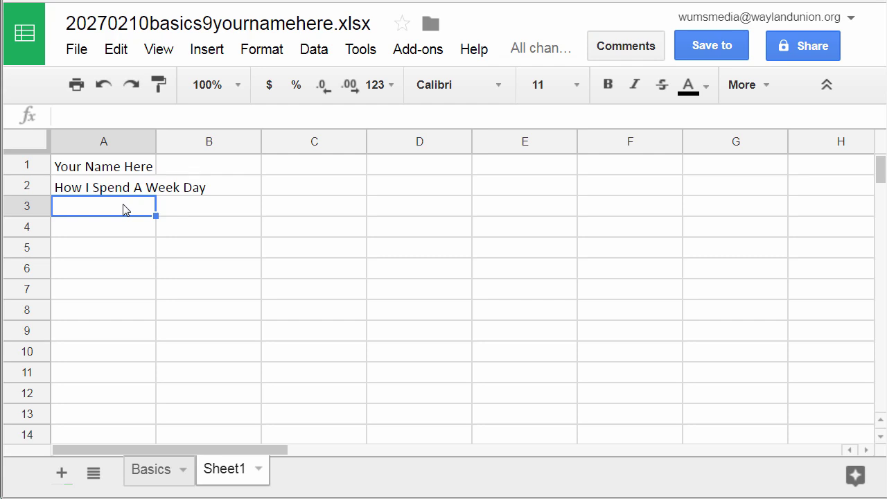
pyautogui.write('October')
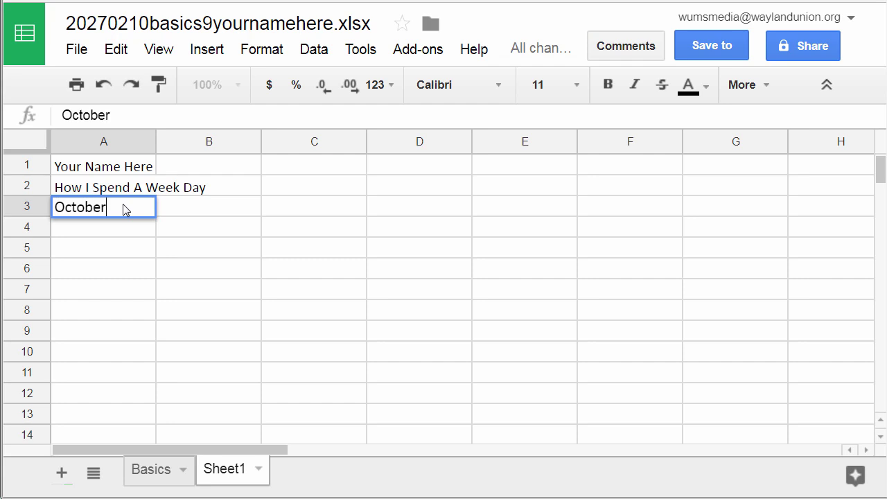
pyautogui.write(' 3, 201')
pyautogui.press('BackSpace')
pyautogui.write('27')
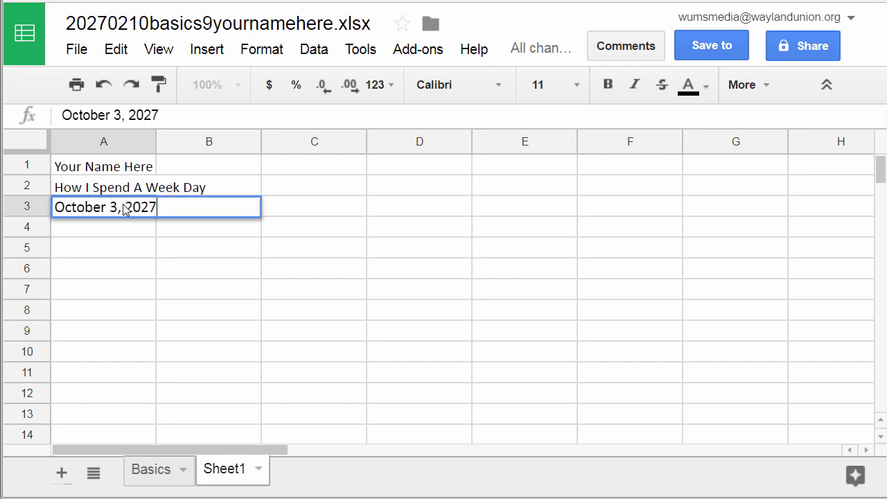
pyautogui.press('Return')
# Enter the column heading "Activity" in cell A5.
pyautogui.click(122, 254)
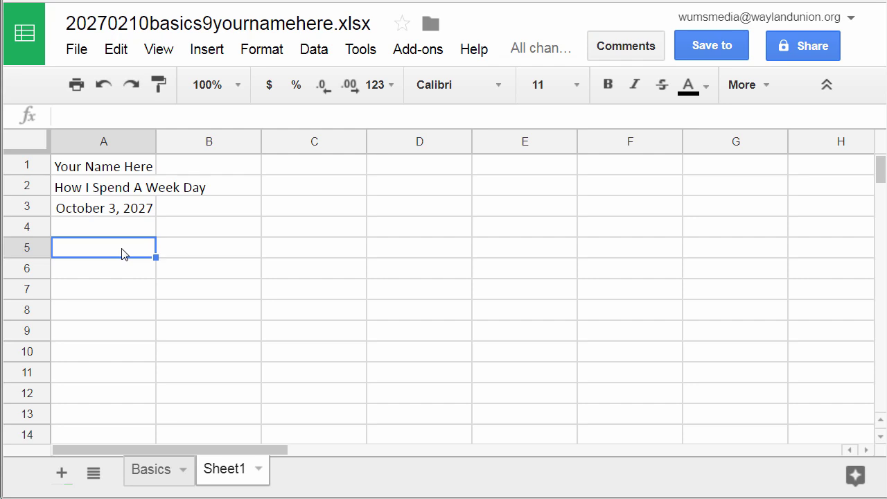
pyautogui.write('Act')
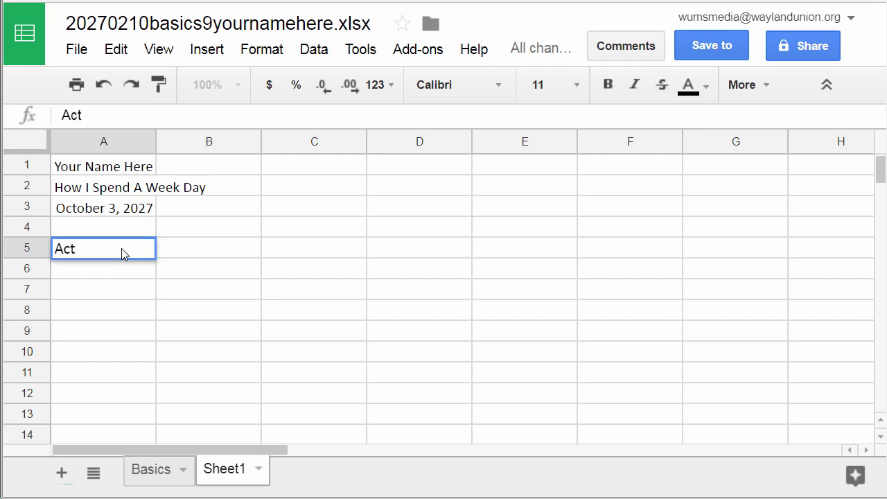
pyautogui.write('ivity')
pyautogui.press('Return')
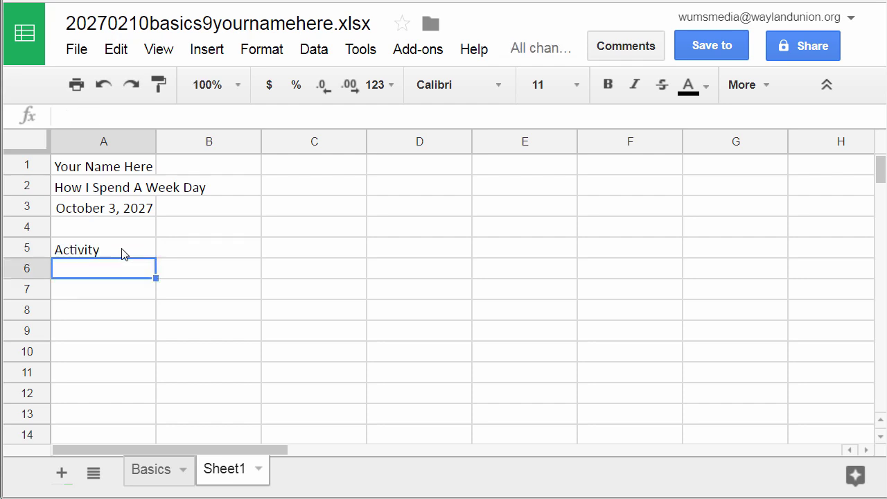
# List the activities Sleep, Meals, School, Homework, Sports and Reading in cells A6 through A11.
pyautogui.write('Sleep')
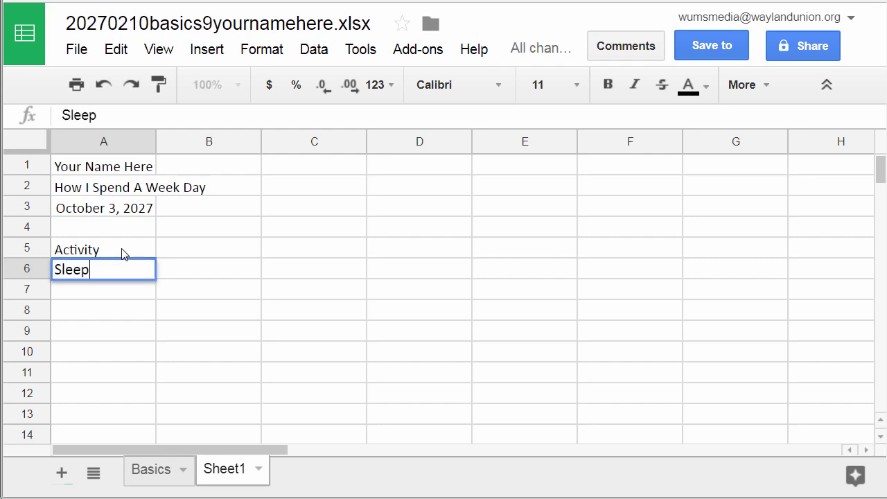
pyautogui.press('Return')
pyautogui.write('Meals')
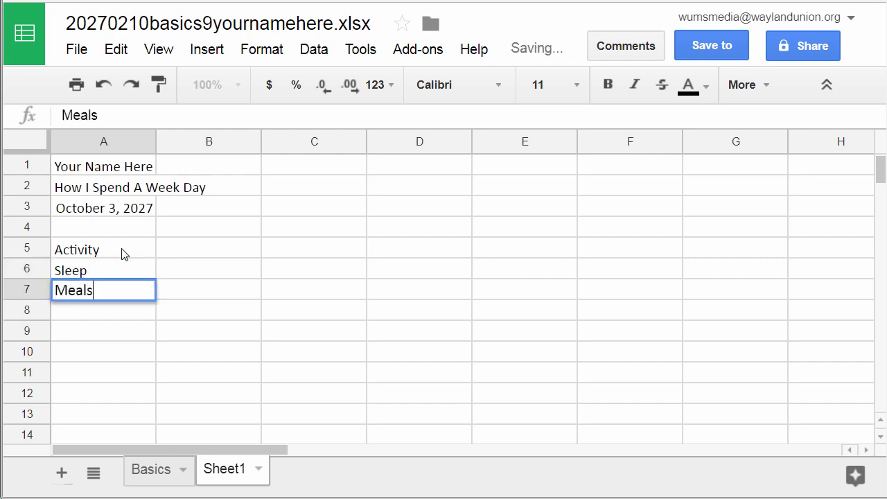
pyautogui.press('Return')
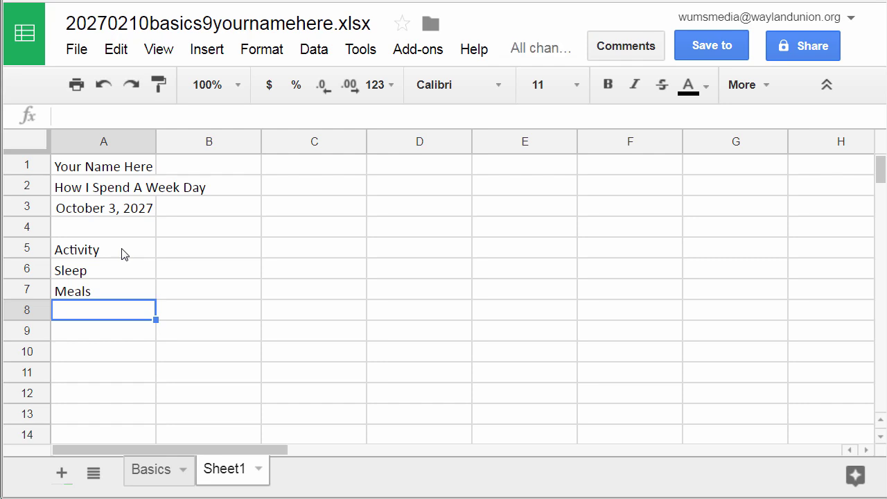
pyautogui.write('School')
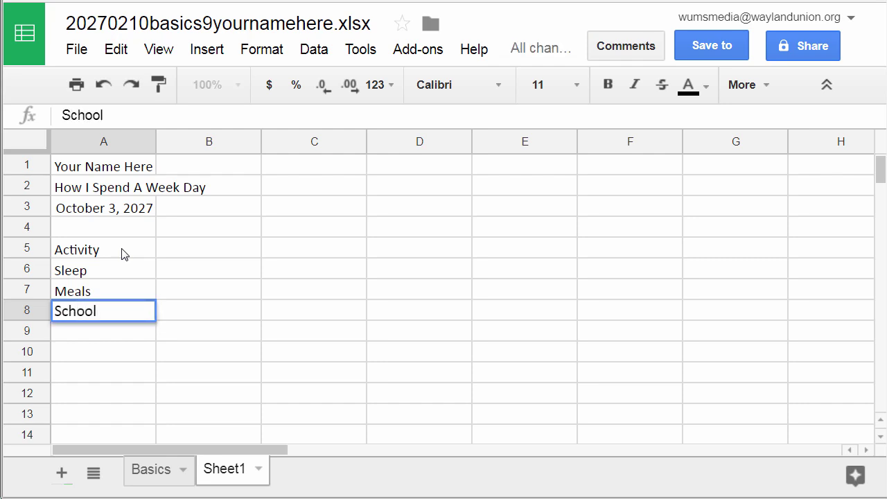
pyautogui.press('Return')
pyautogui.write('Homework')
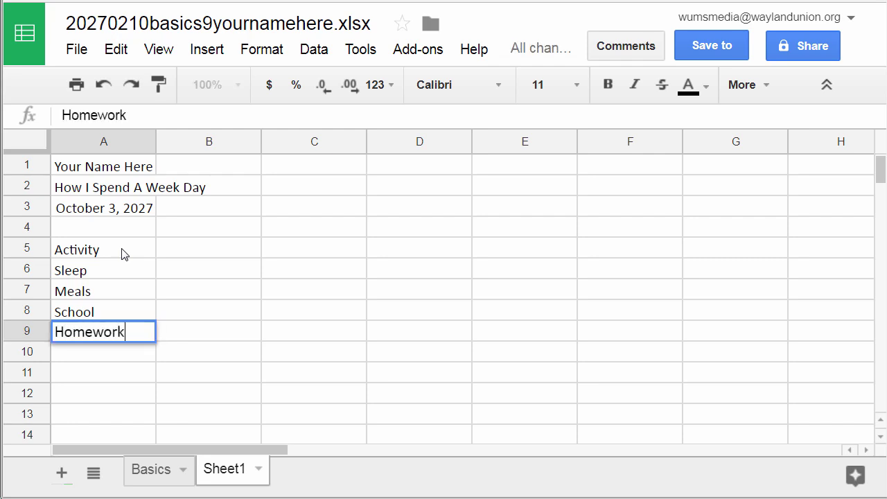
pyautogui.press('Return')
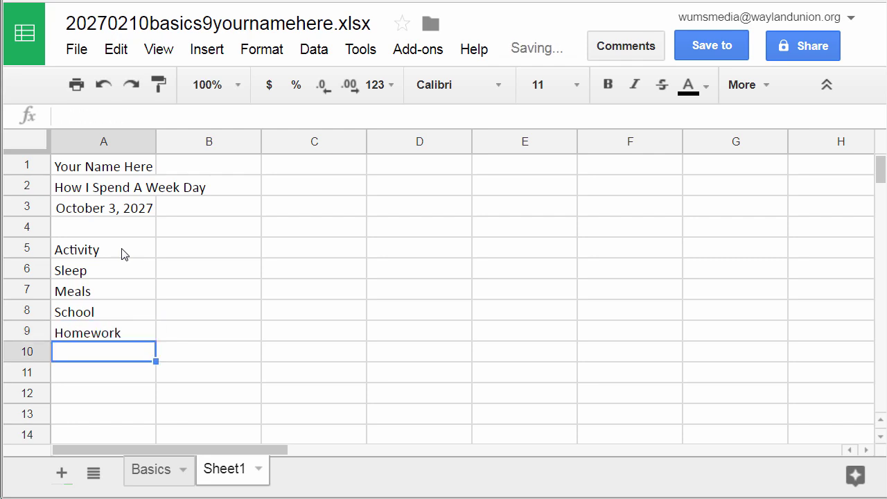
pyautogui.write('Sports')
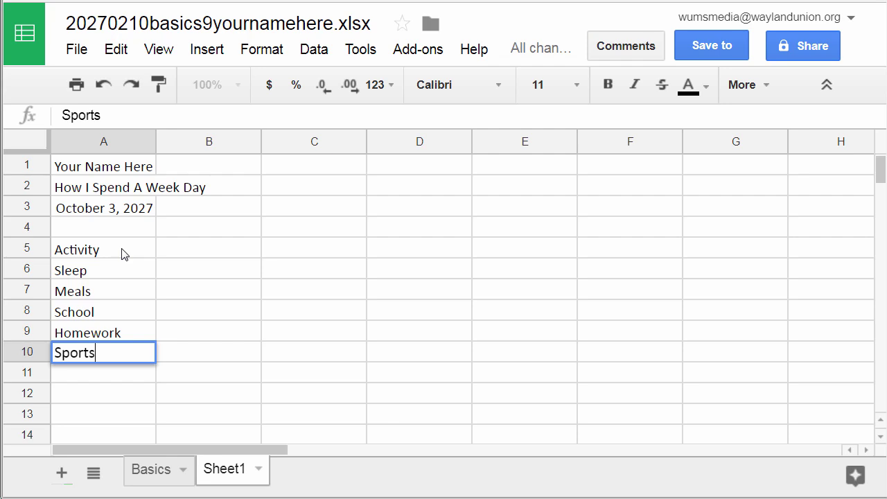
pyautogui.press('Return')
pyautogui.write('Reading')
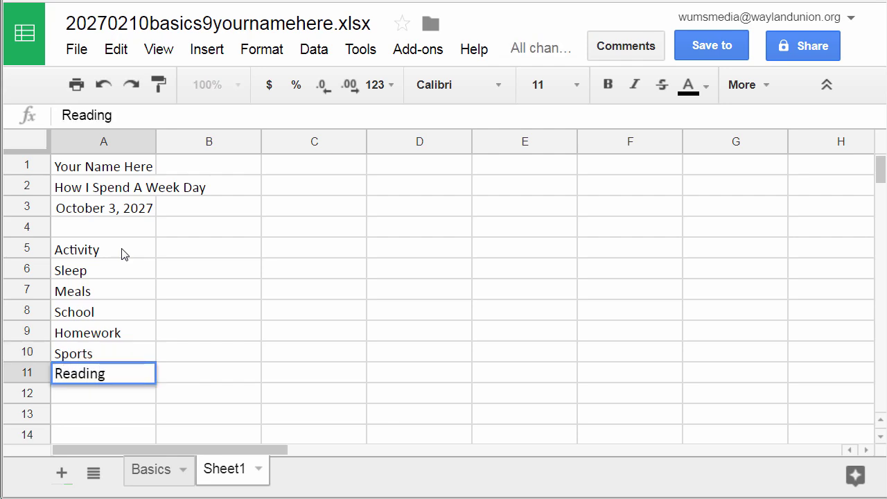
pyautogui.press('Return')
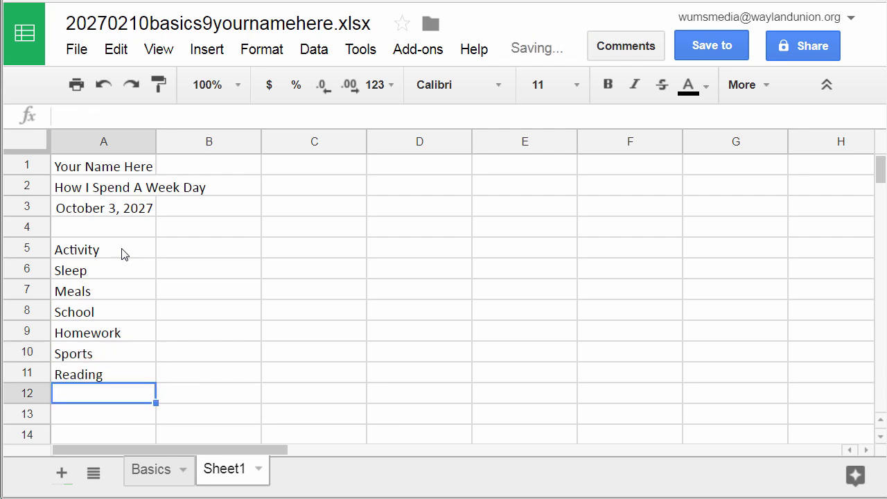
# Enter the column heading "Time (hours)" in cell B5, beside the Activity heading.
pyautogui.click(123, 254)
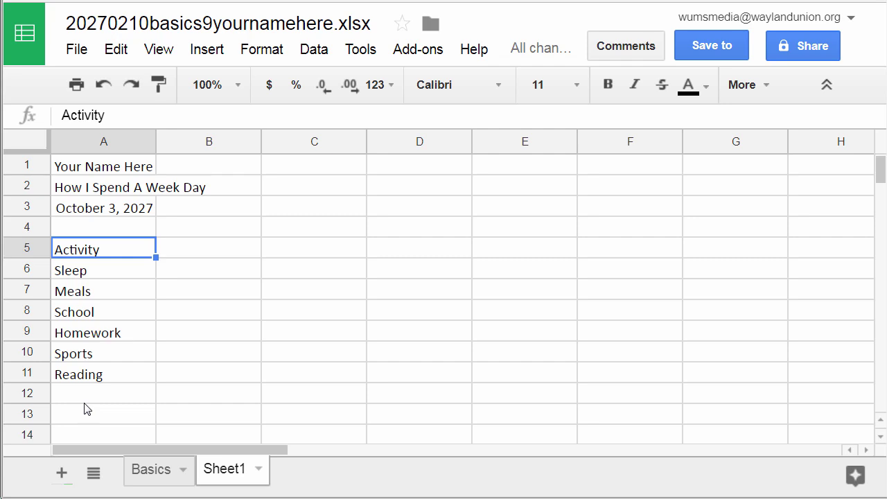
pyautogui.click(219, 255)
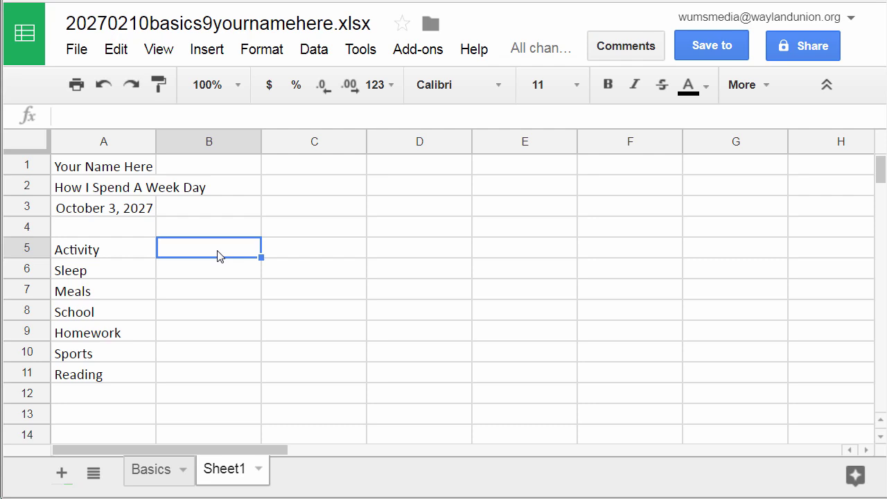
pyautogui.write('t')
pyautogui.press('BackSpace')
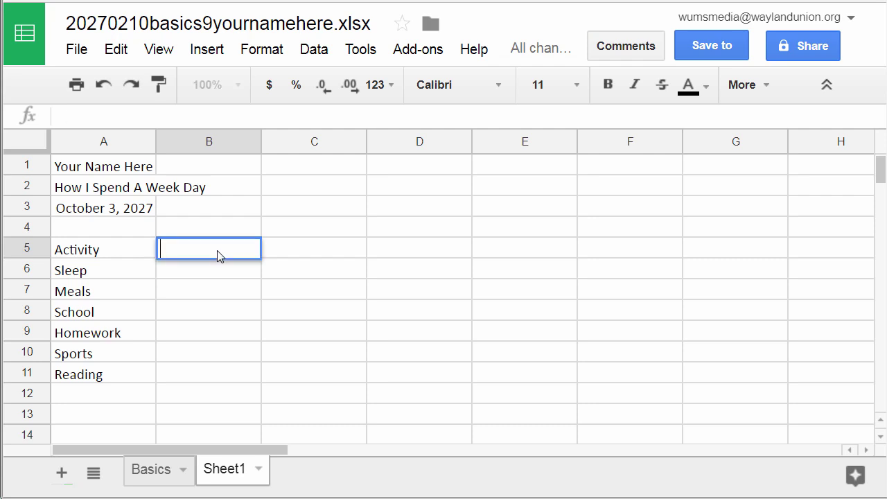
pyautogui.write('Time (')
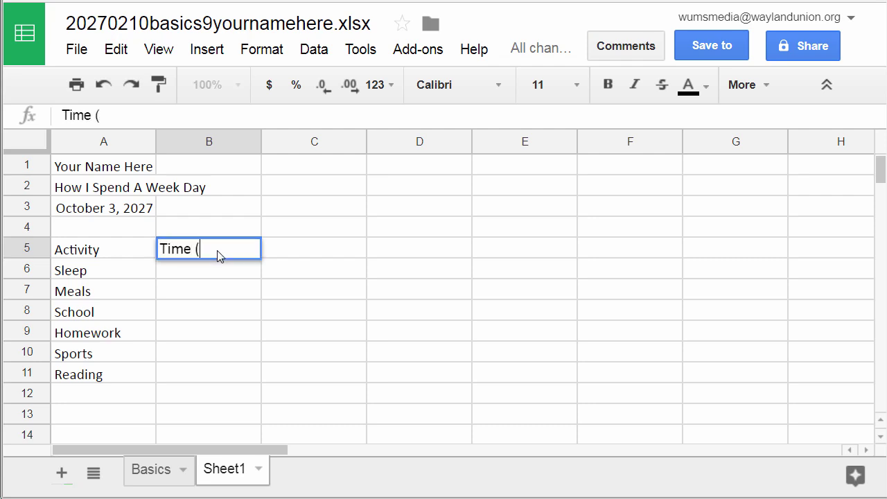
pyautogui.write('hours)')
# Enter the hours 9, 2, 7, 3, 2 and 1 in cells B6 through B11, beside Sleep through Reading.
pyautogui.click(243, 277)
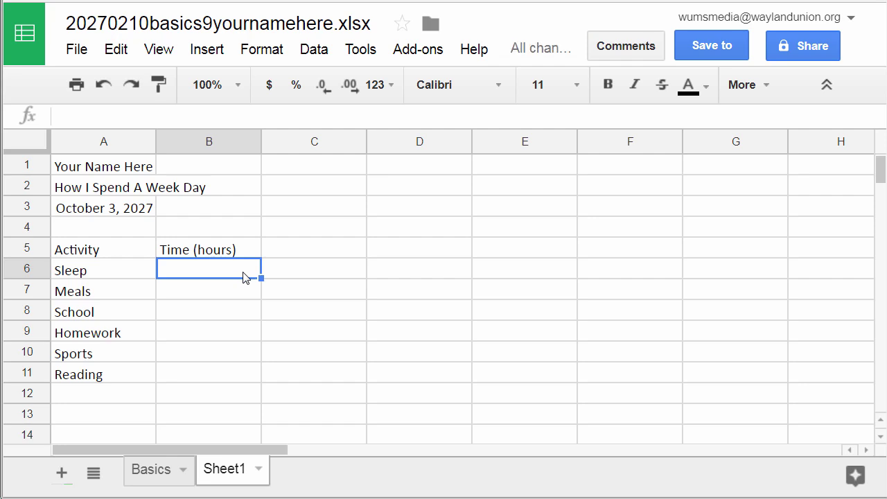
pyautogui.write('9')
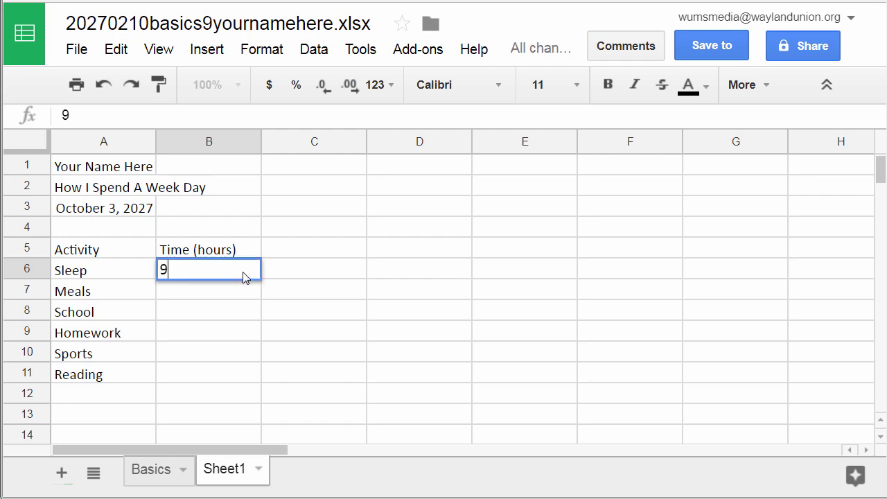
pyautogui.press('Return')
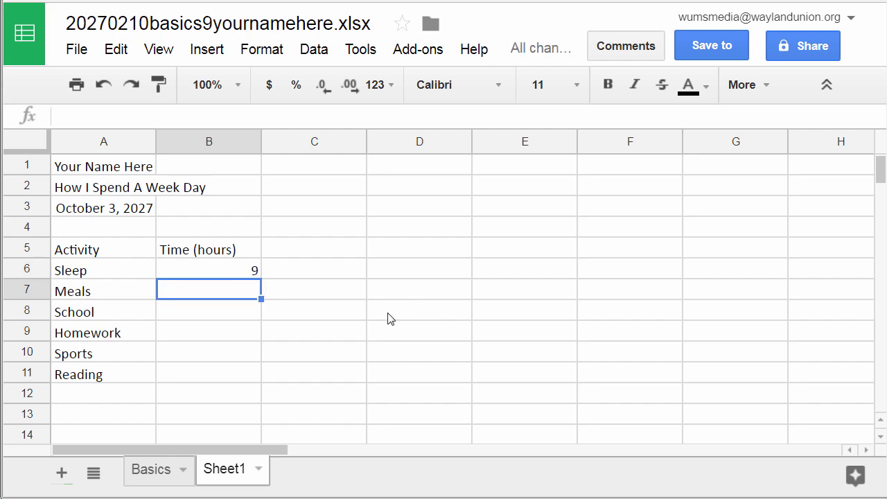
pyautogui.write('2')
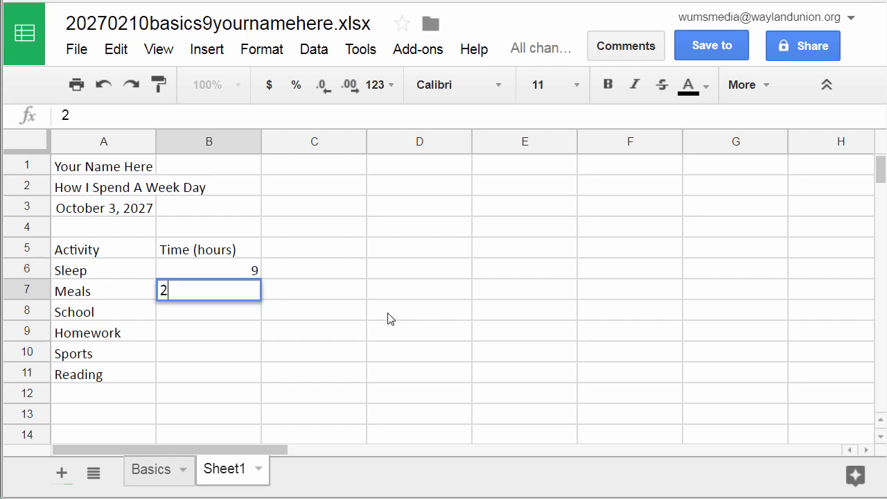
pyautogui.press('Return')
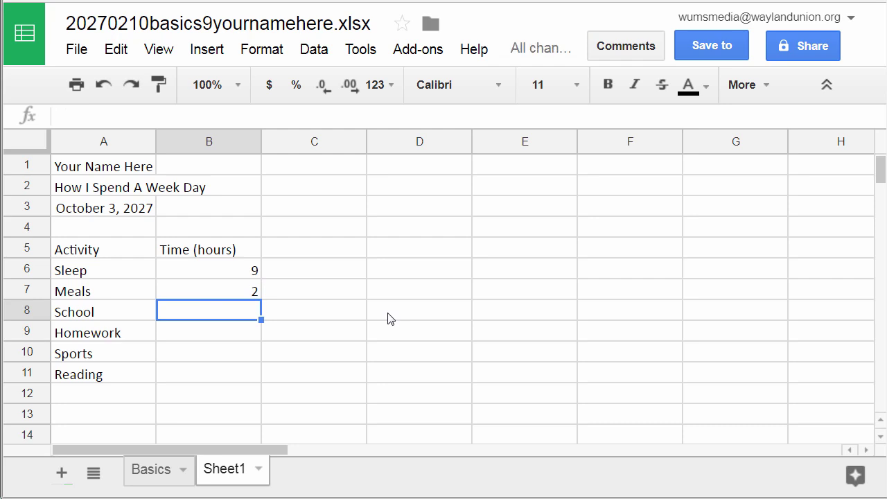
pyautogui.write('7')
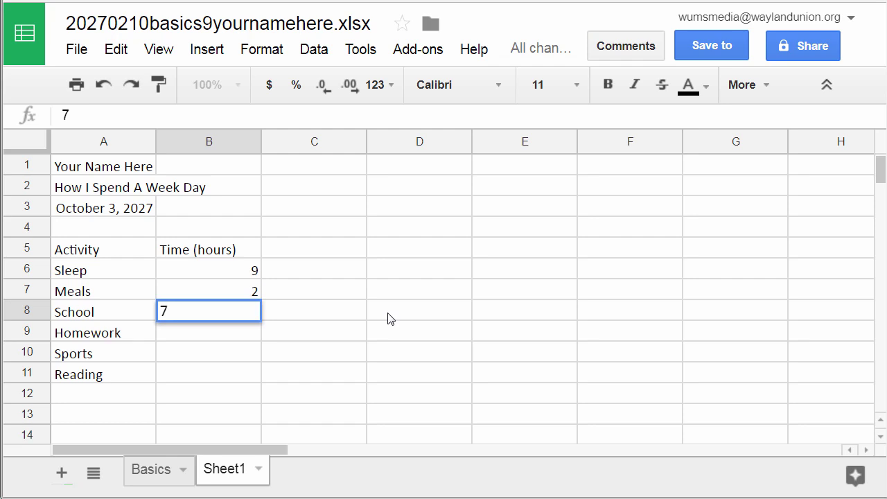
pyautogui.press('Return')
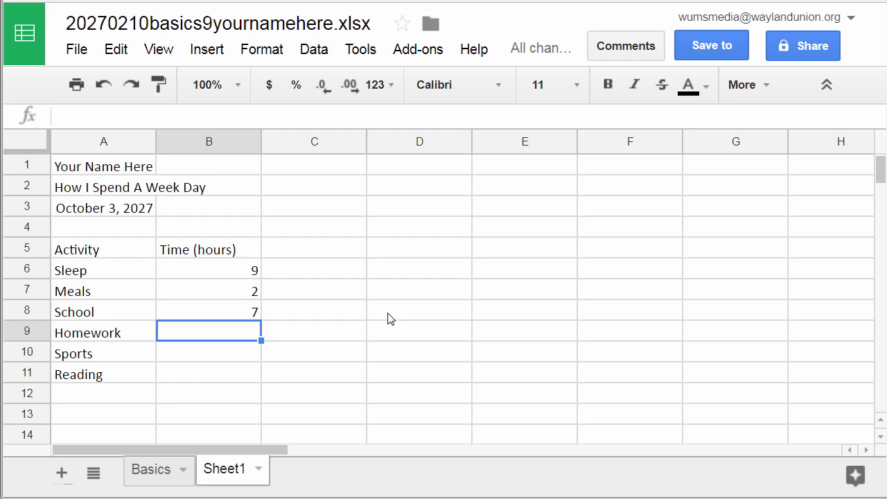
pyautogui.write('3')
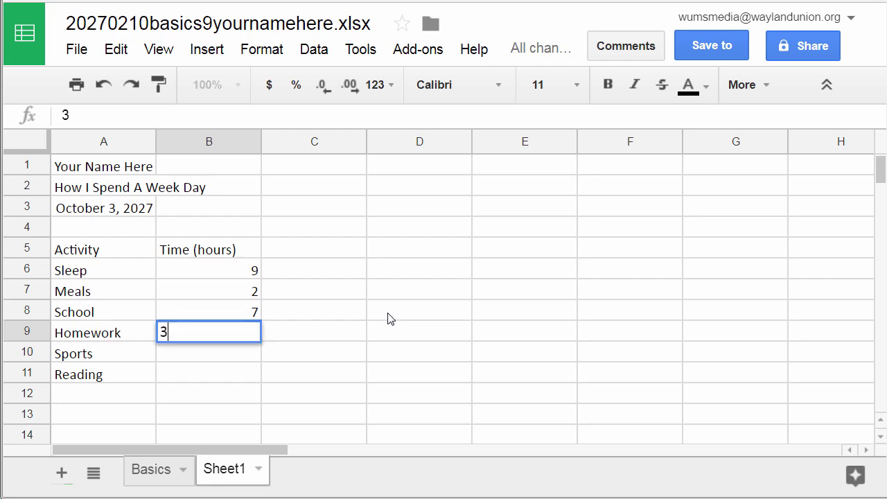
pyautogui.press('Return')
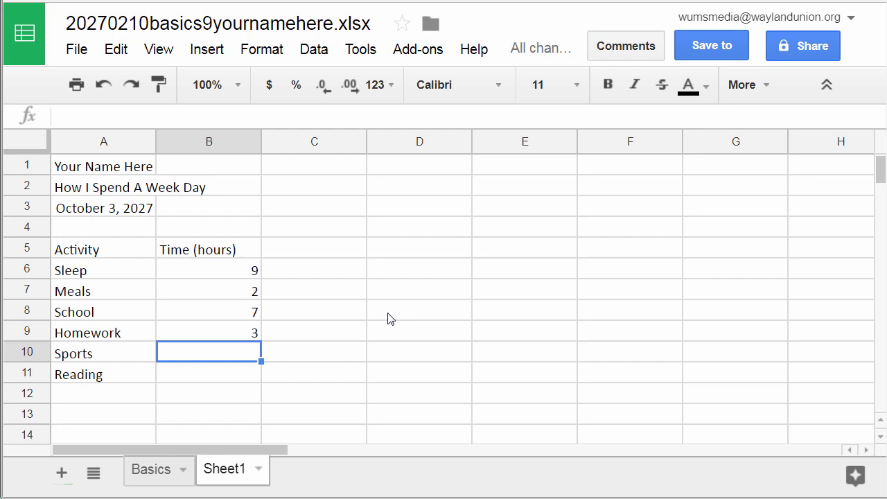
pyautogui.write('2')
pyautogui.press('Return')
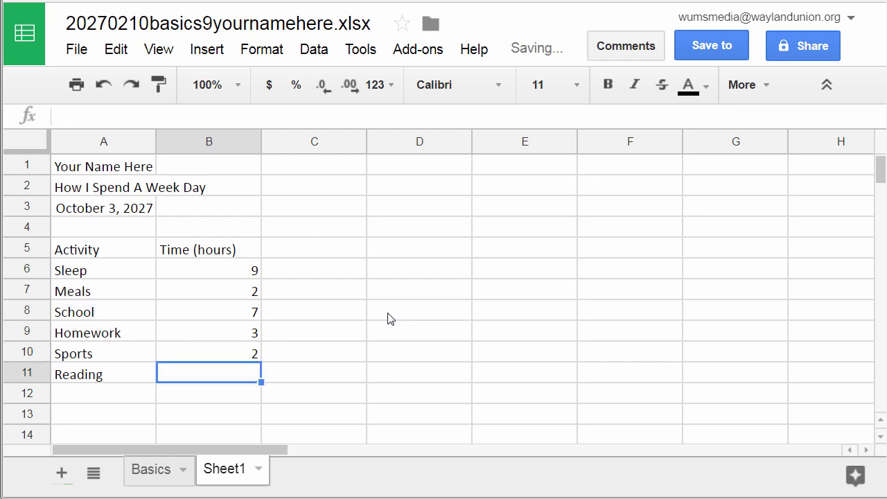
pyautogui.write('1')
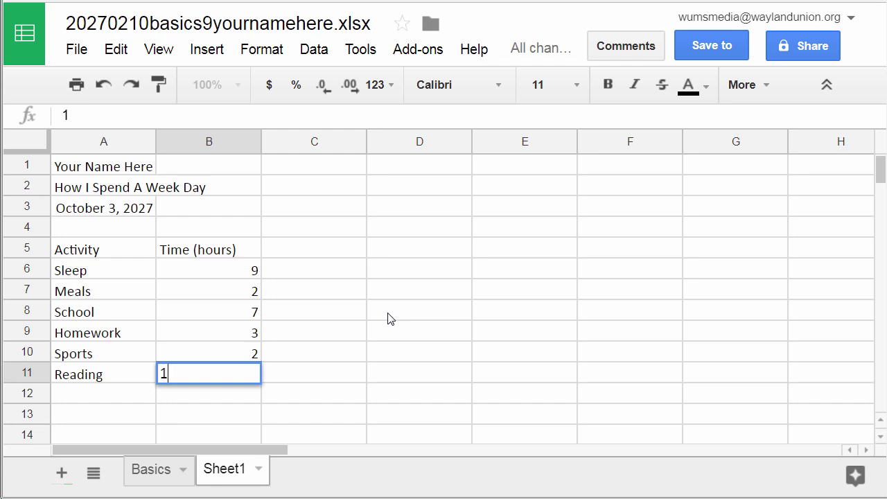
pyautogui.press('Return')
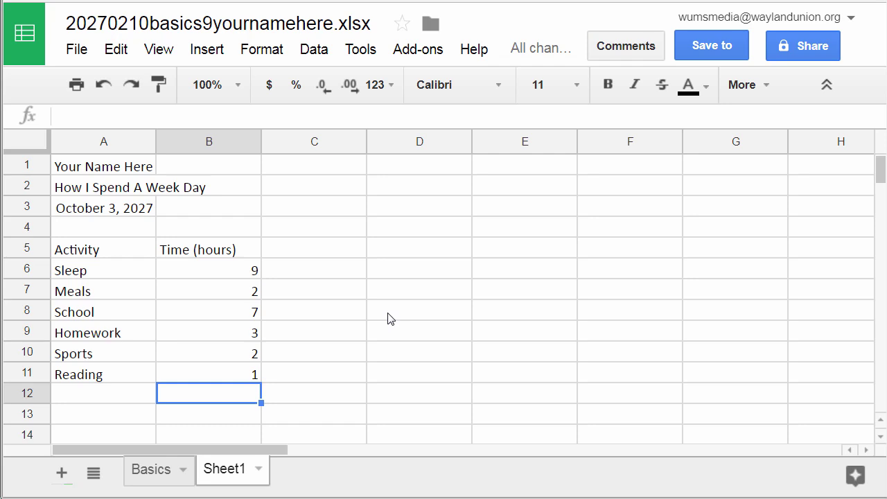
# Total the activity hours in cell B12 with a SUM formula over the selected range B6:B11.
pyautogui.write('=')
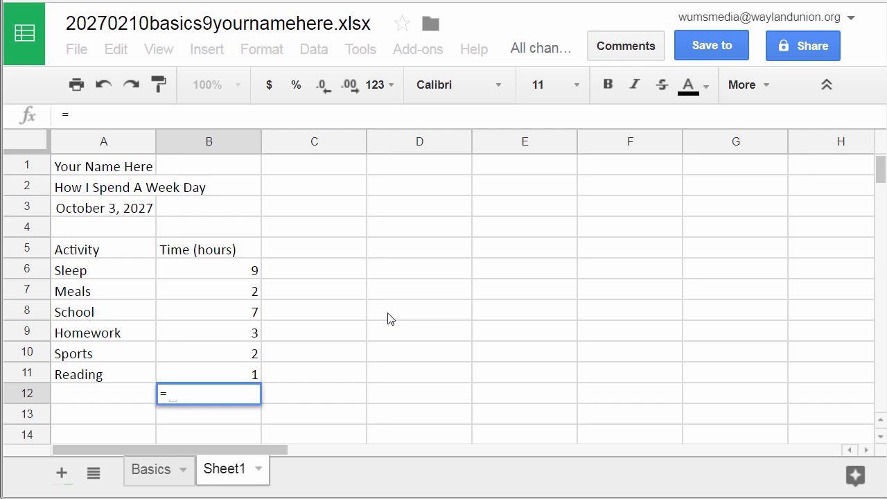
pyautogui.write('sum')
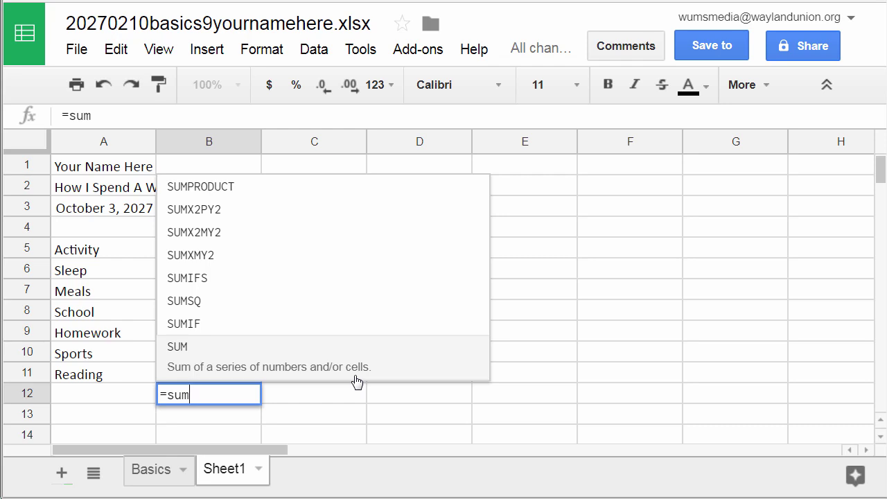
pyautogui.write('(')
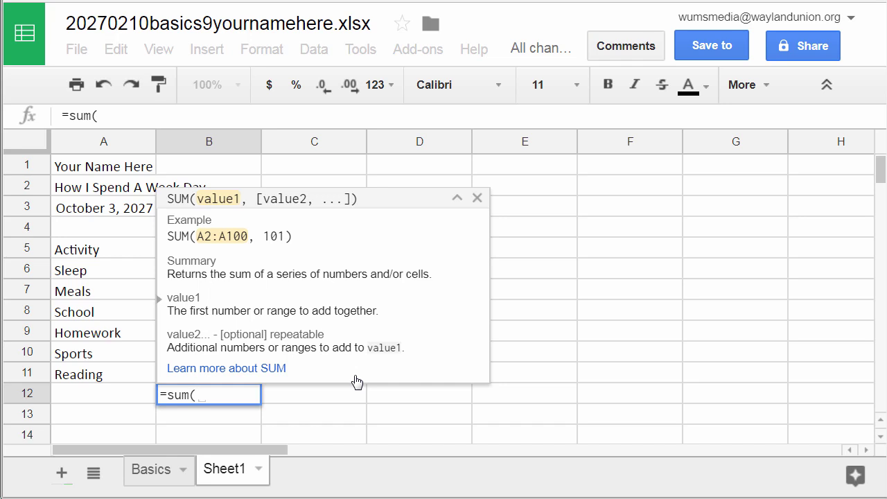
pyautogui.click(480, 201)
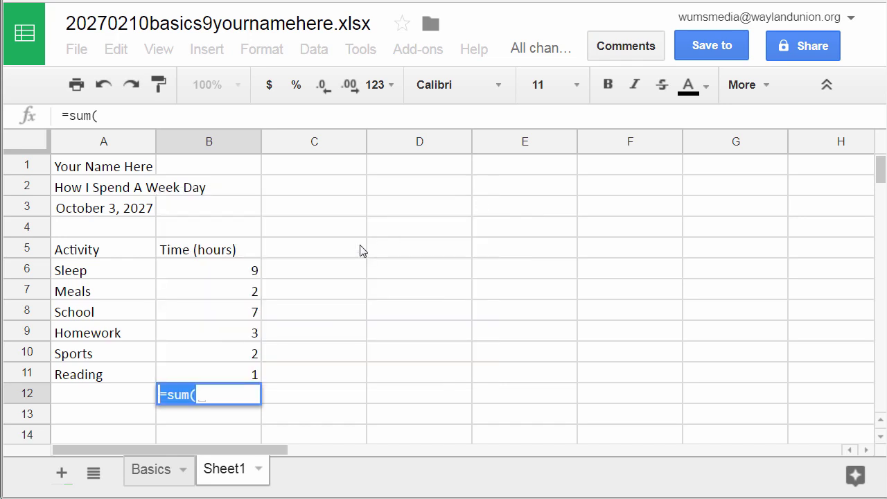
pyautogui.click(253, 276)
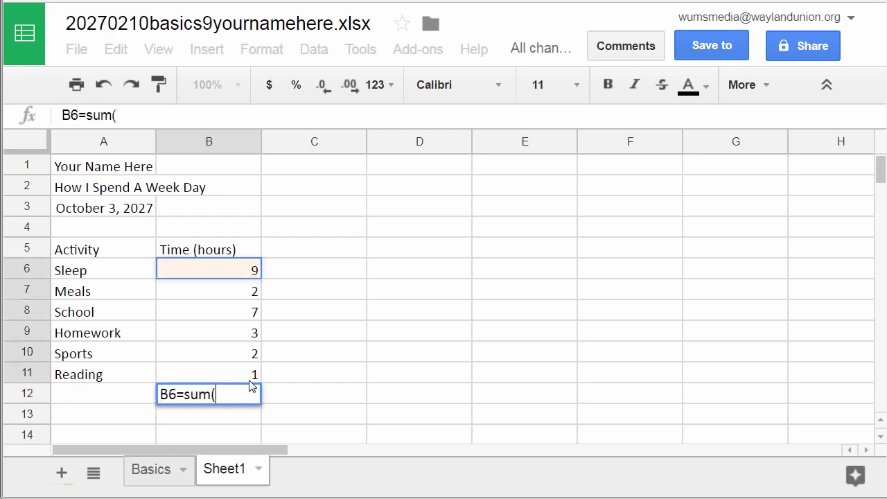
pyautogui.moveTo(253, 276); pyautogui.dragTo(251, 376)
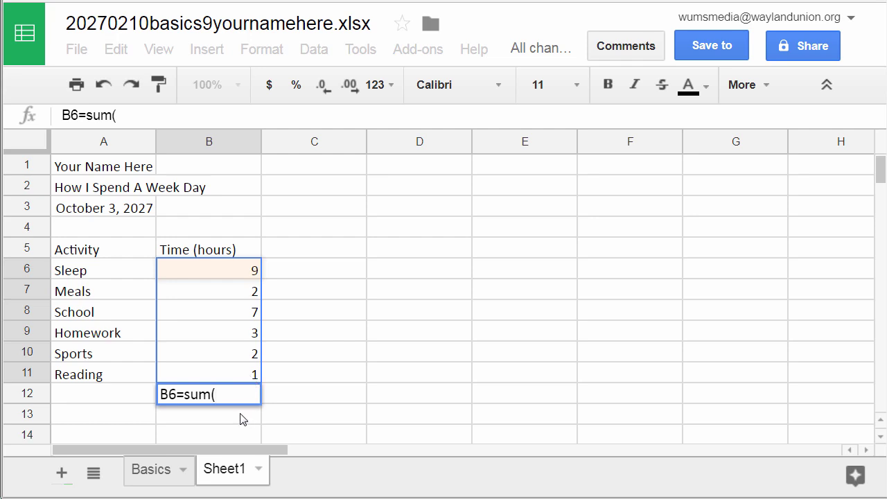
pyautogui.click(175, 394)
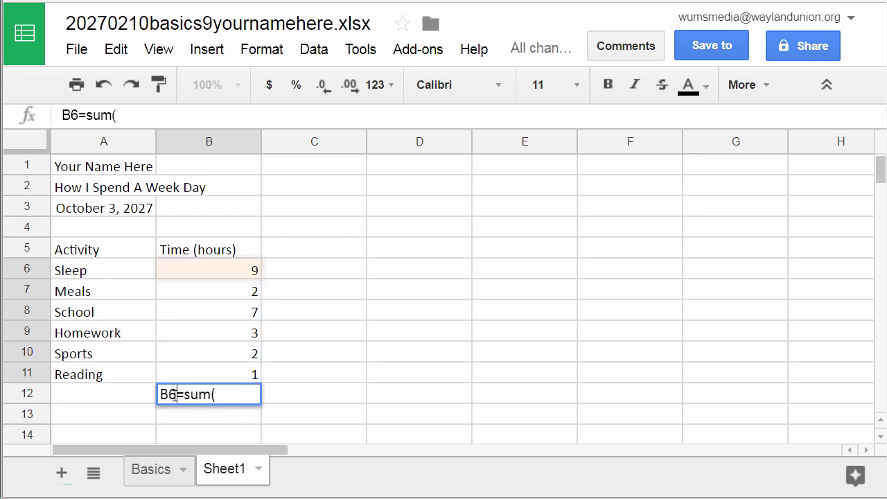
pyautogui.press('BackSpace')
pyautogui.press('BackSpace')
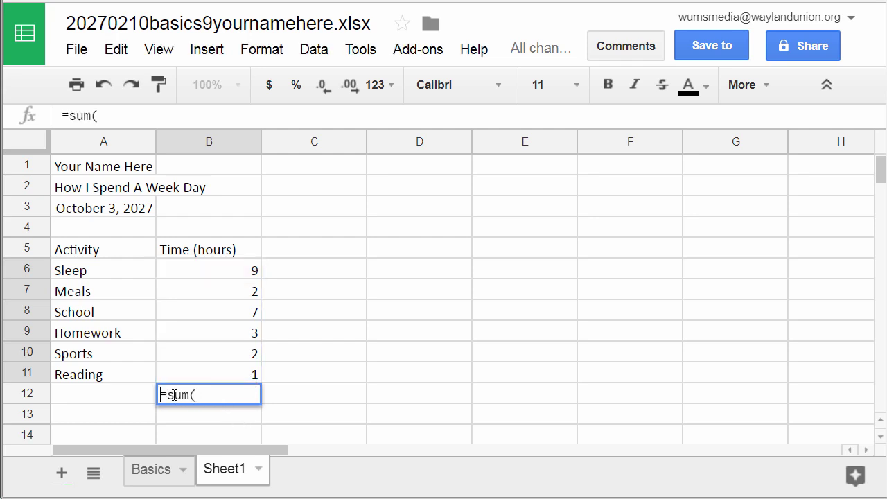
pyautogui.click(202, 395)
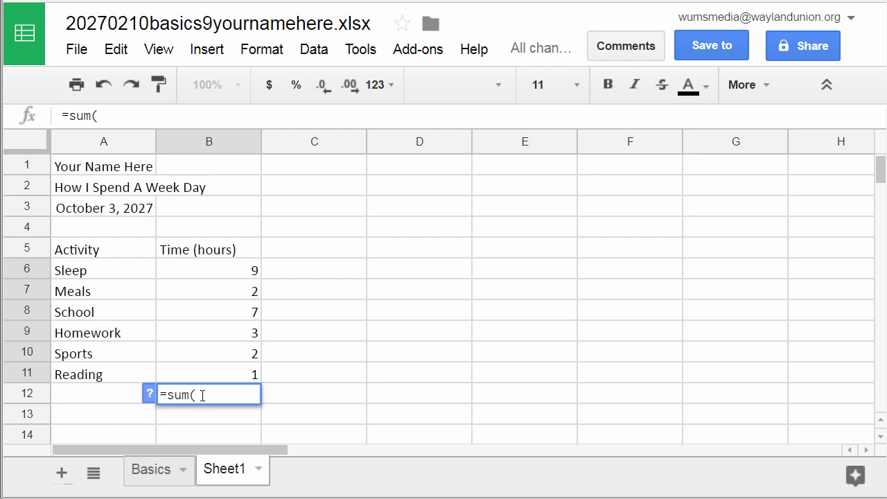
pyautogui.click(241, 273)
pyautogui.moveTo(238, 272); pyautogui.dragTo(243, 371)
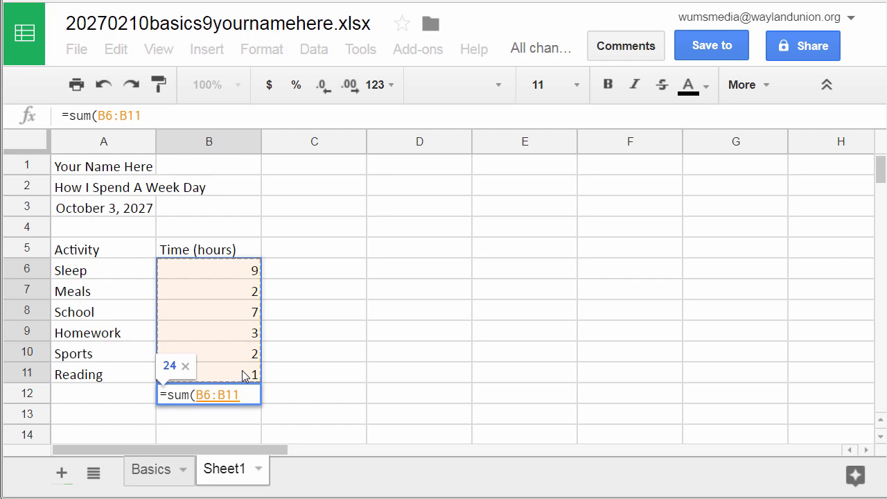
pyautogui.write(')')
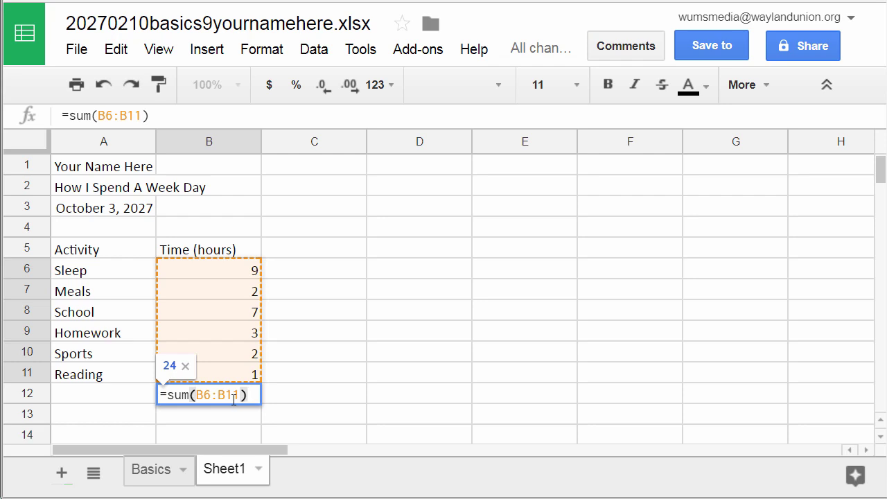
pyautogui.click(282, 396)
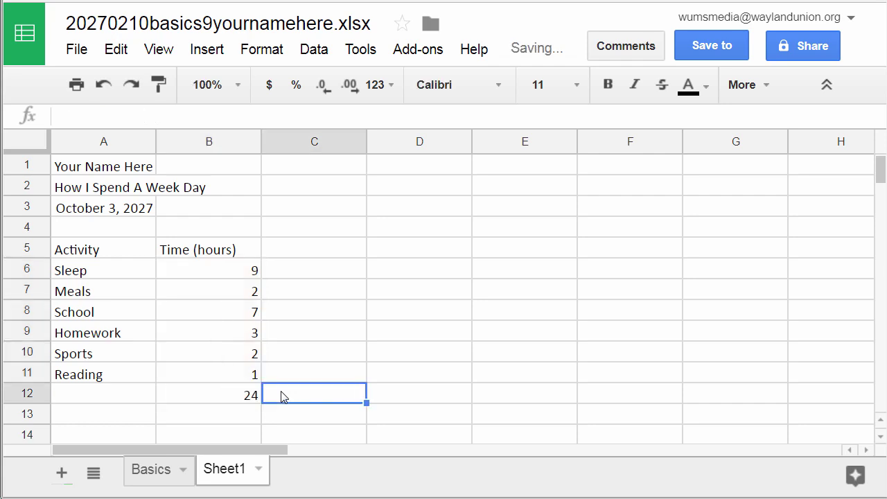
# Clear the total in cell B12 and re-enter it as the formula =sum(b6:b11).
pyautogui.click(250, 401)
pyautogui.press('Delete')
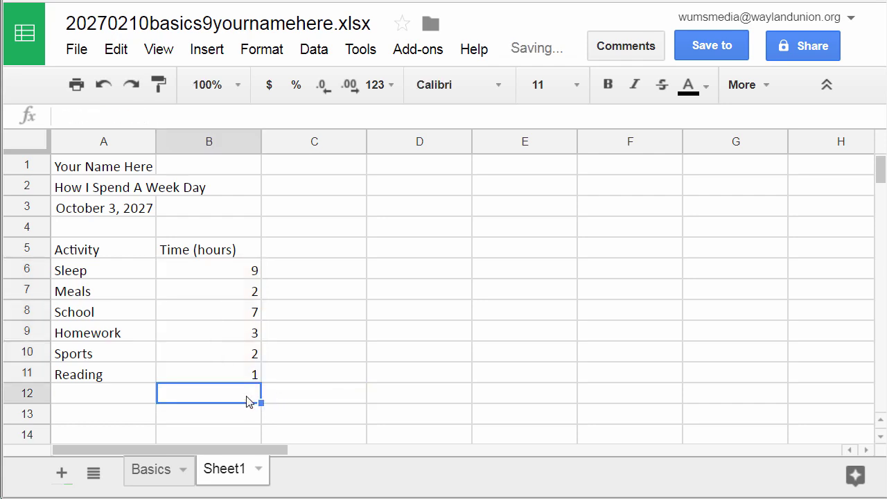
pyautogui.click(328, 398)
pyautogui.click(228, 400)
pyautogui.write('=sum(')
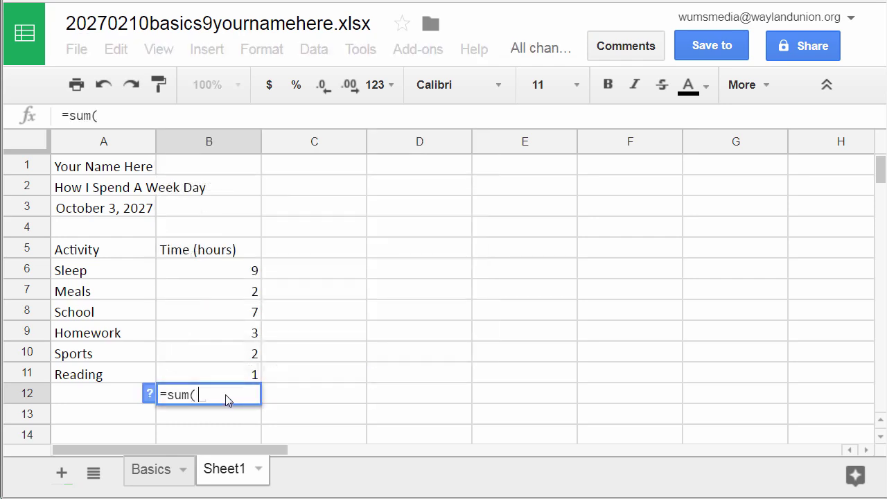
pyautogui.write('b')
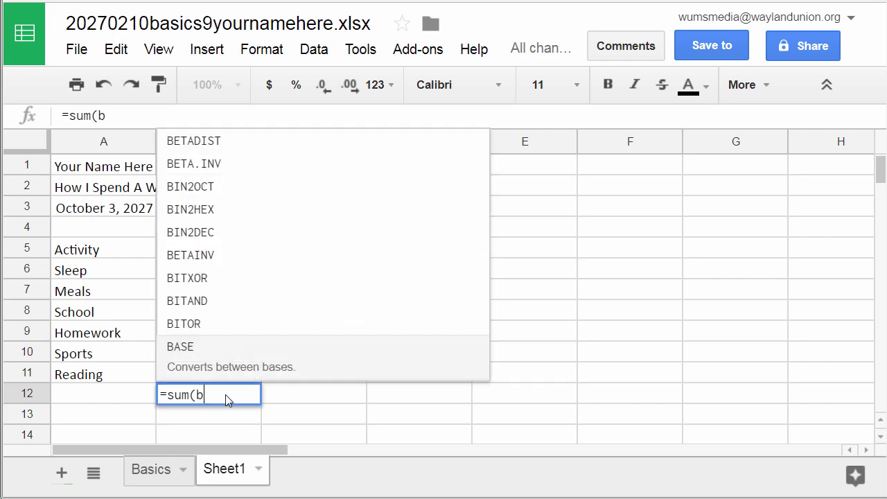
pyautogui.write('6')
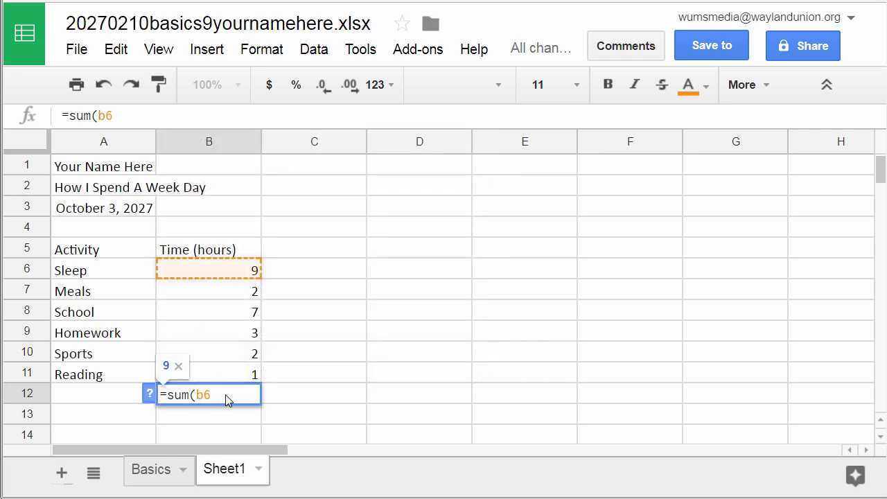
pyautogui.write(':b11')
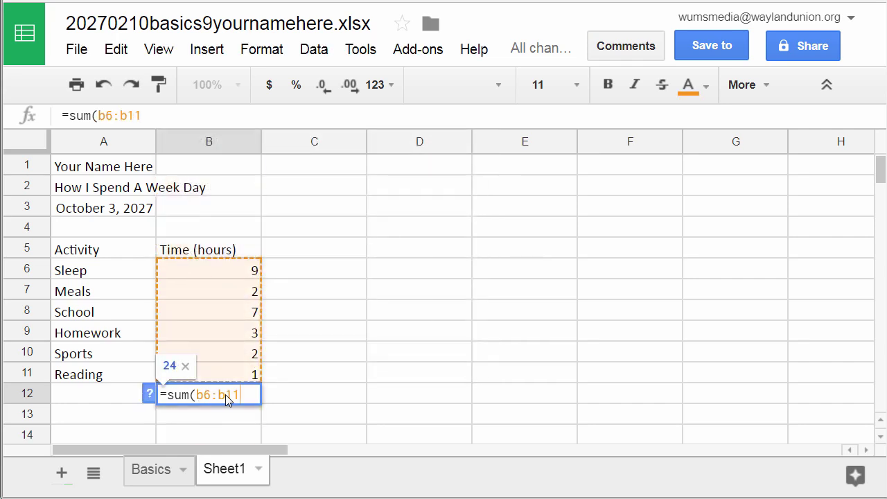
pyautogui.write(')')
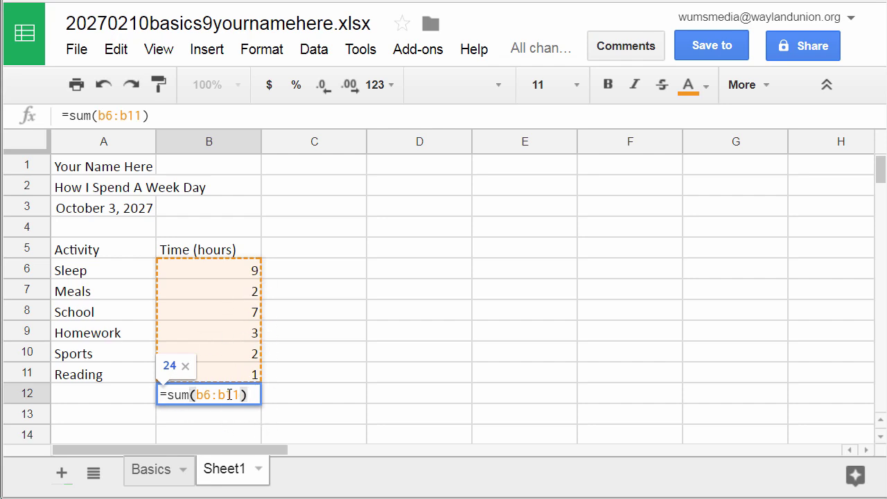
pyautogui.click(310, 404)
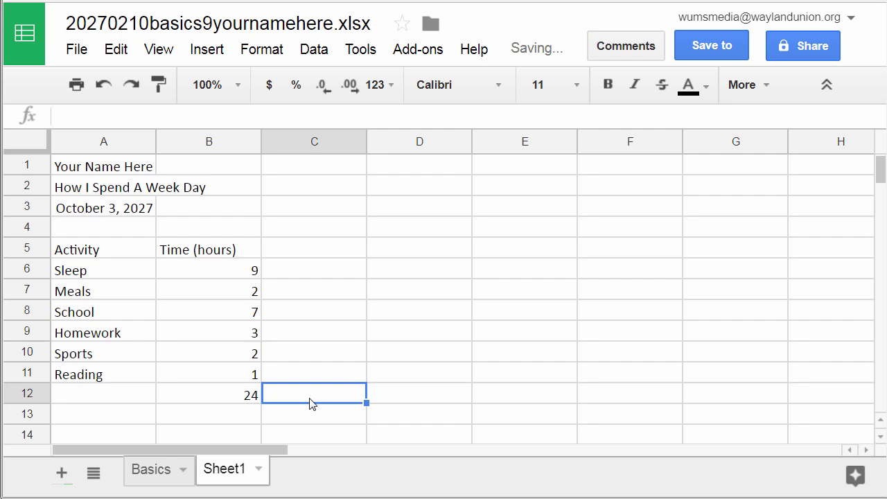
# Rename the Sheet1 worksheet as "My Day".
pyautogui.click(376, 355)
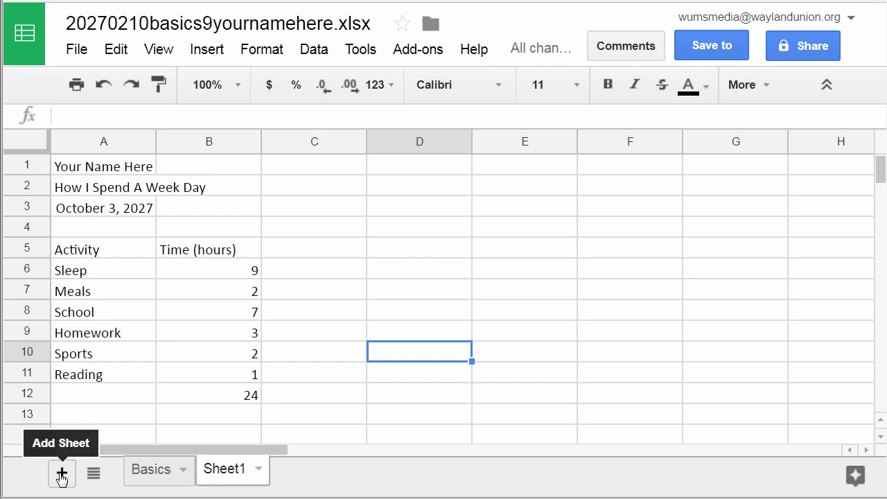
pyautogui.doubleClick(234, 474)
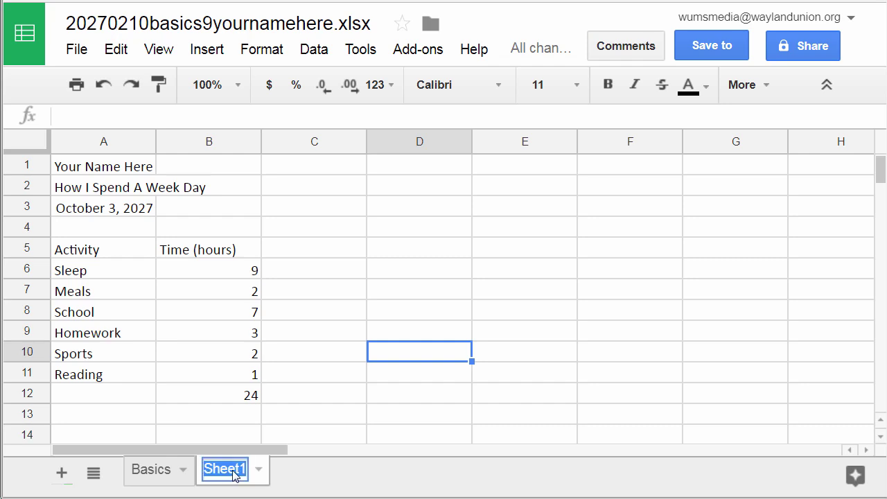
pyautogui.write('My Day')
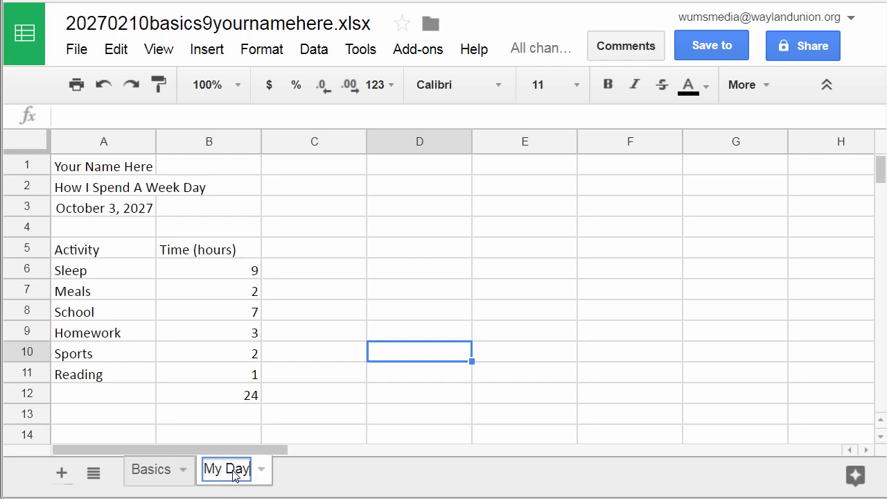
pyautogui.click(293, 340)
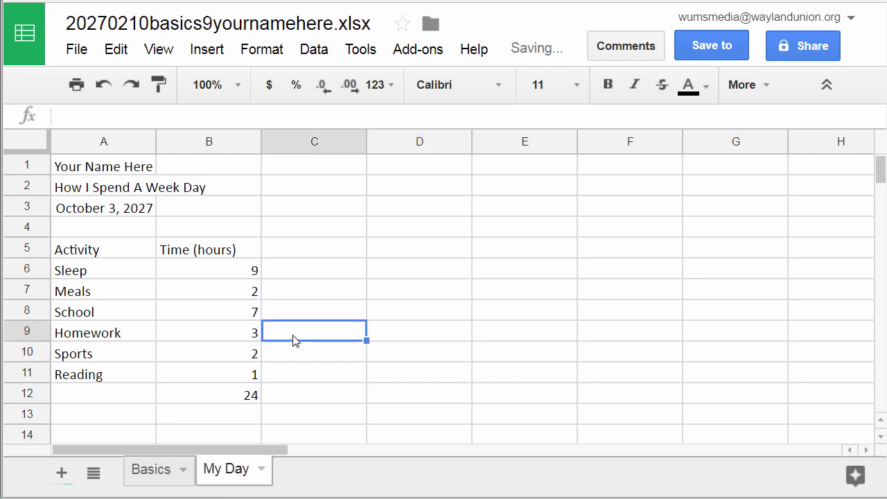
# View the Basics worksheet and return to the My Day worksheet.
pyautogui.click(166, 470)
pyautogui.click(220, 471)
pyautogui.click(172, 472)
pyautogui.click(236, 471)
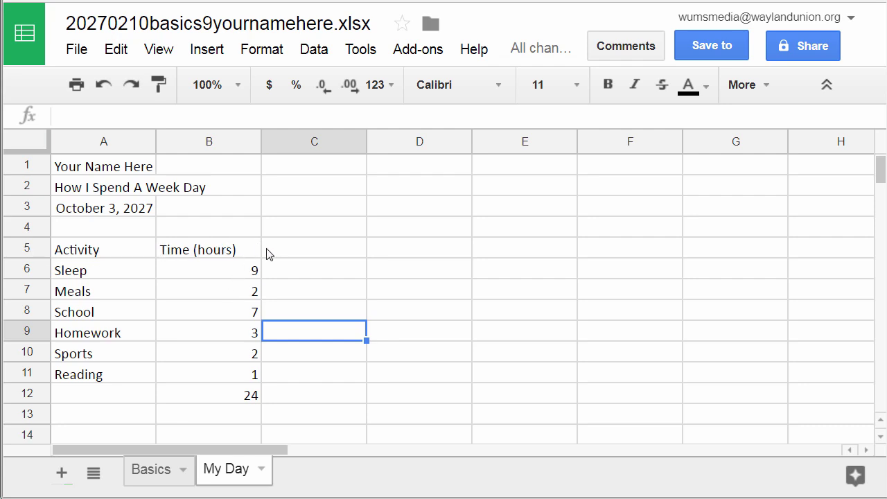
# Bold and center the Activity and Time (hours) headings across row 5.
pyautogui.click(27, 251)
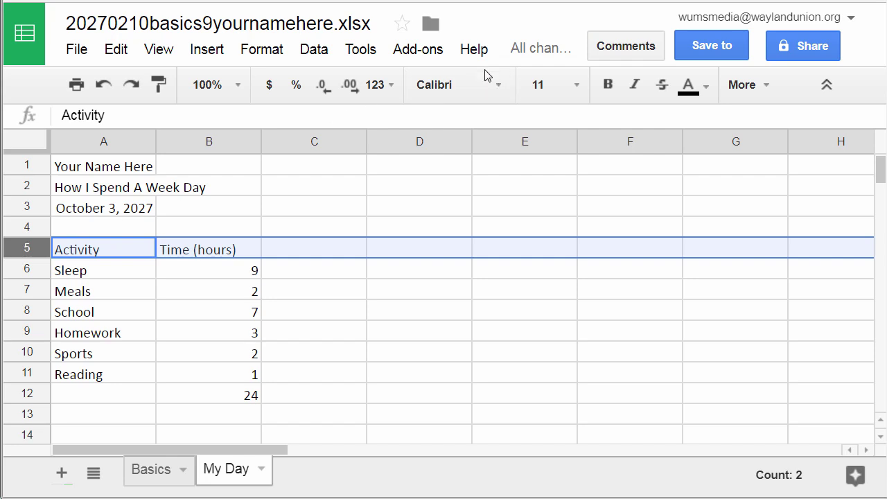
pyautogui.click(609, 86)
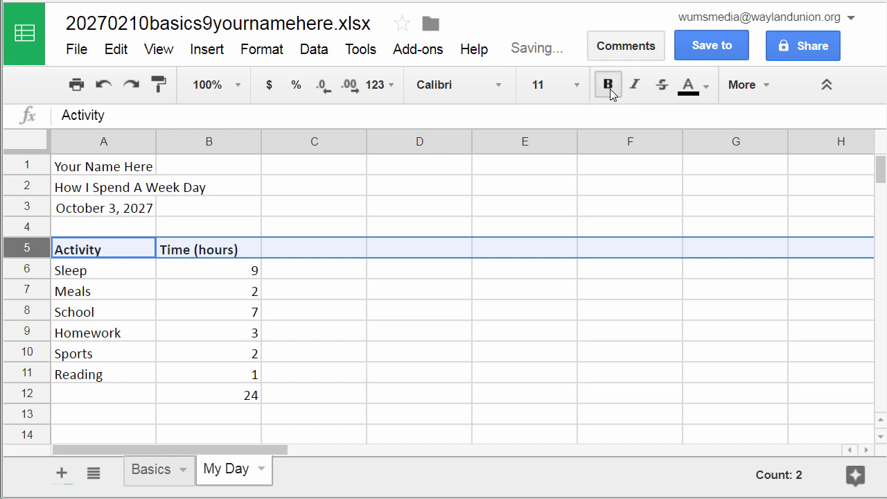
pyautogui.click(754, 87)
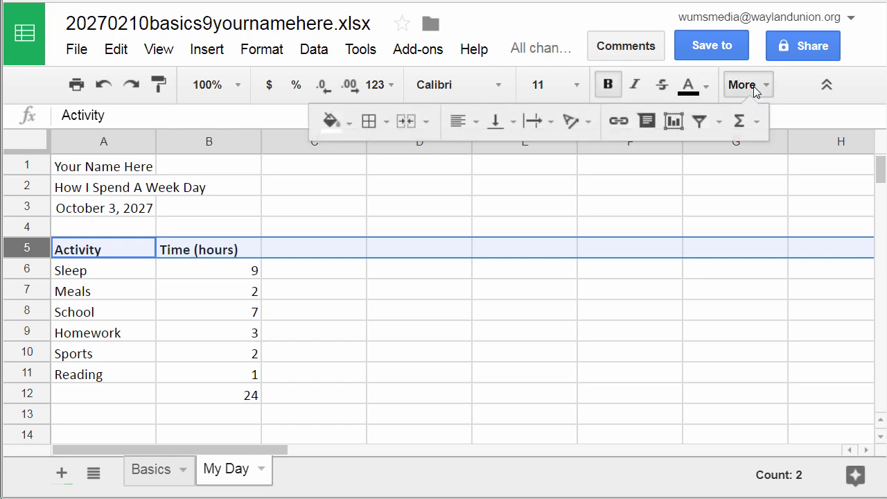
pyautogui.click(477, 125)
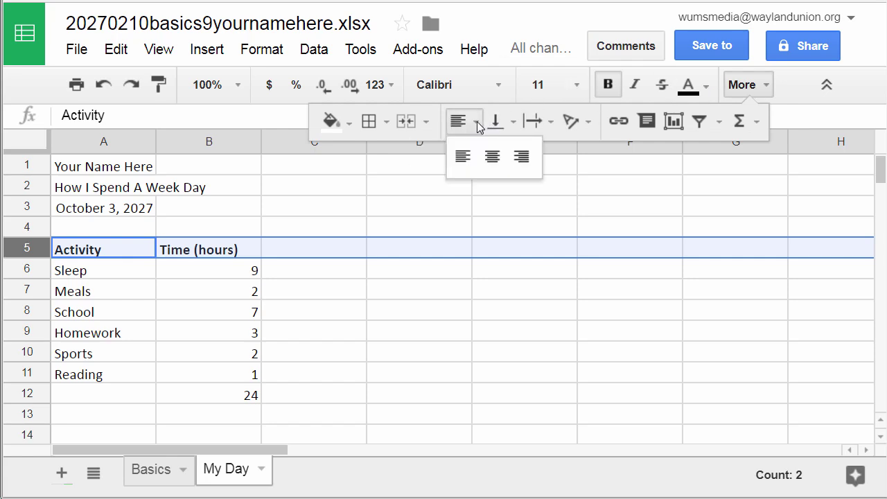
pyautogui.click(491, 159)
pyautogui.click(426, 191)
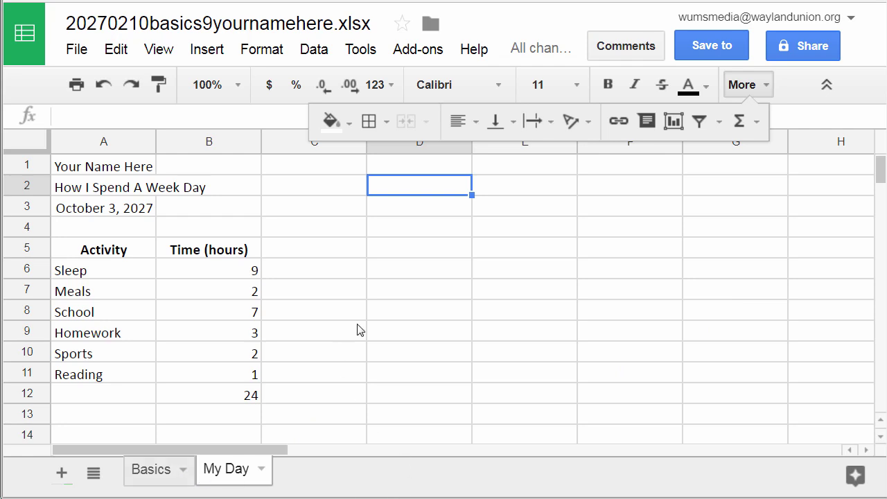
pyautogui.click(740, 84)
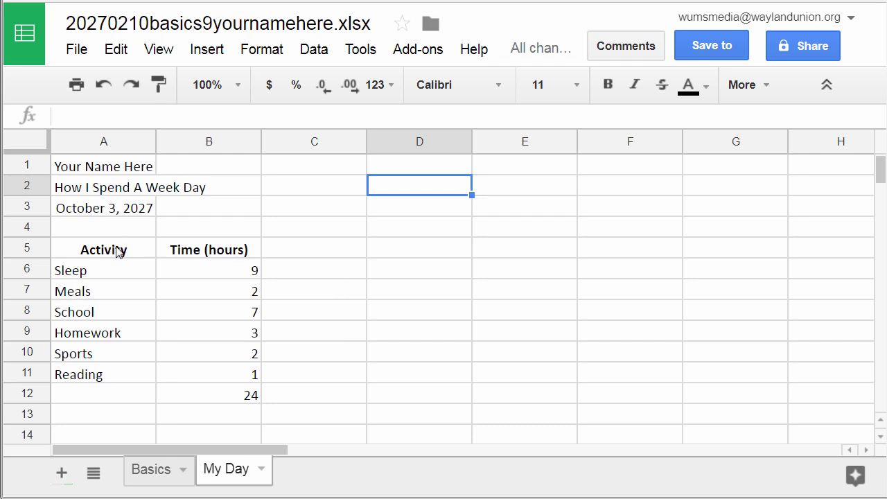
pyautogui.moveTo(117, 251); pyautogui.dragTo(206, 379)
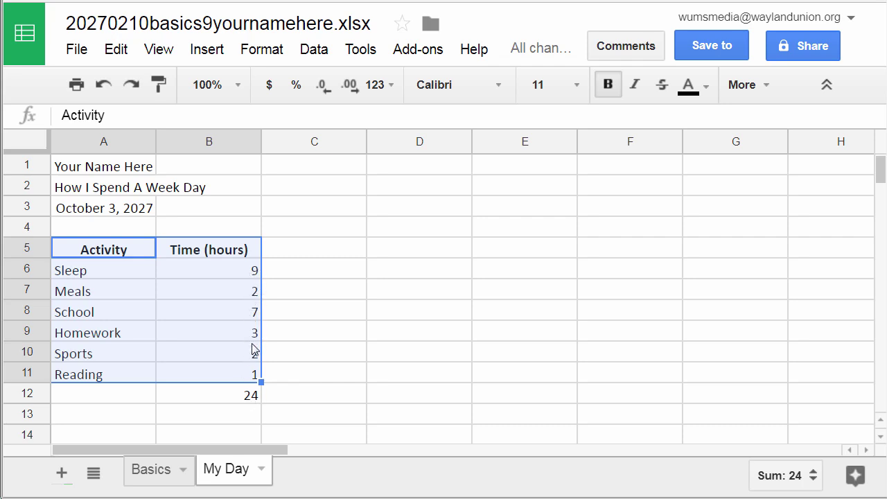
pyautogui.click(316, 361)
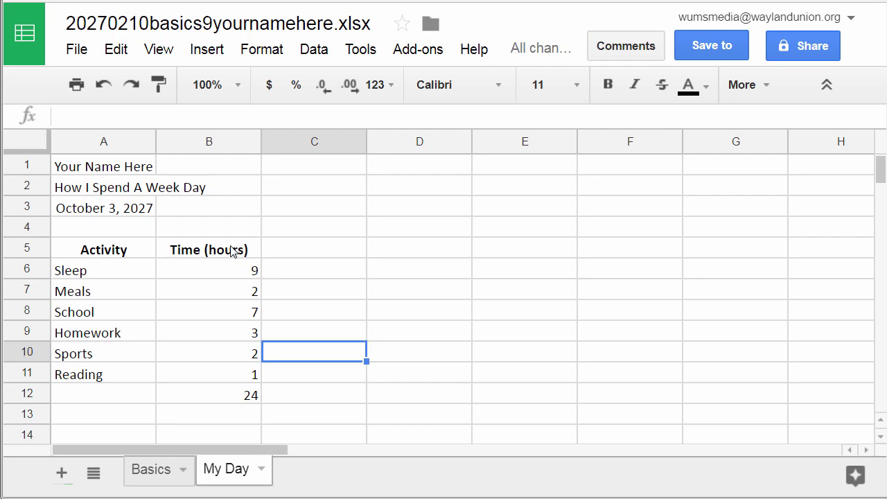
pyautogui.click(533, 272)
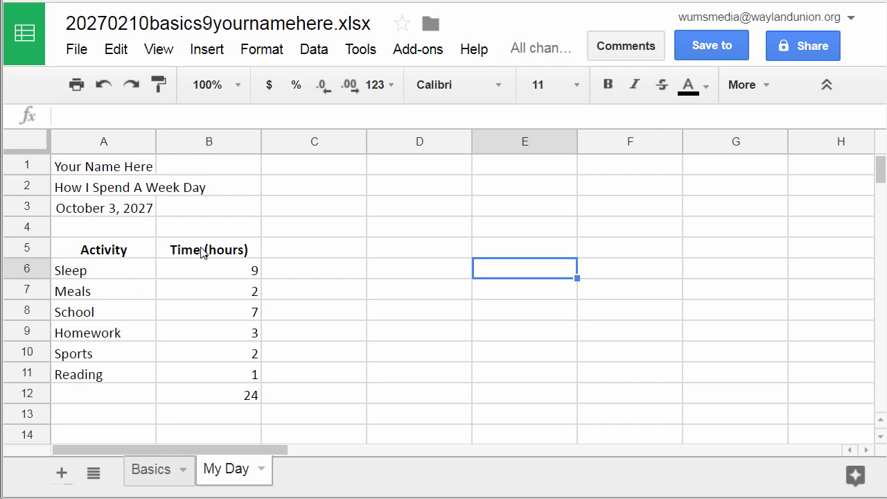
# Insert a chart from the activity data in A5:B11 and dismiss the New Chart Editor introduction.
pyautogui.click(81, 380)
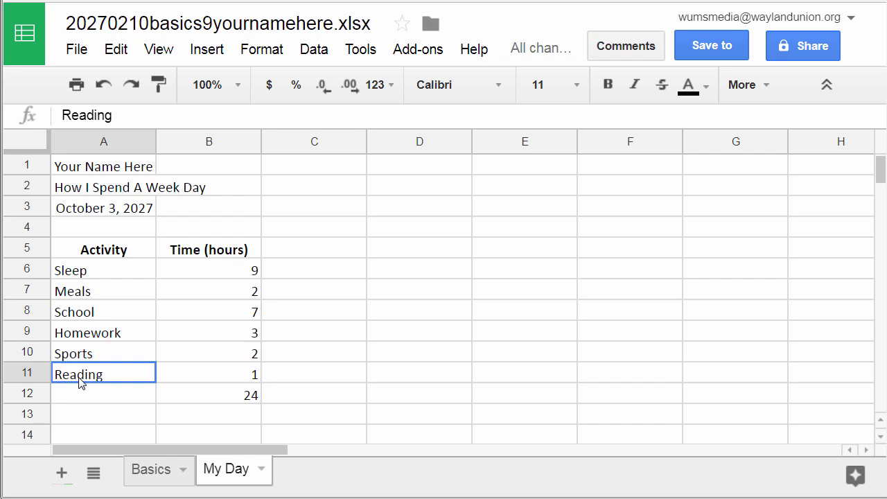
pyautogui.moveTo(81, 382); pyautogui.dragTo(227, 256)
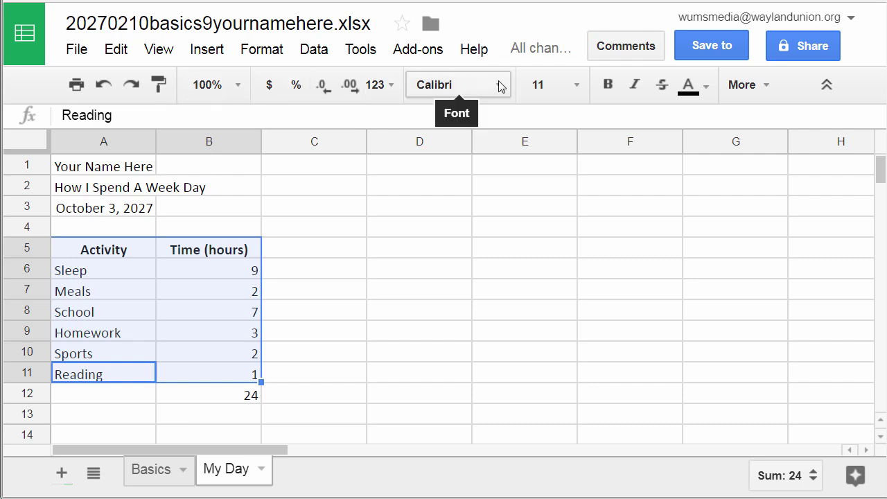
pyautogui.click(766, 85)
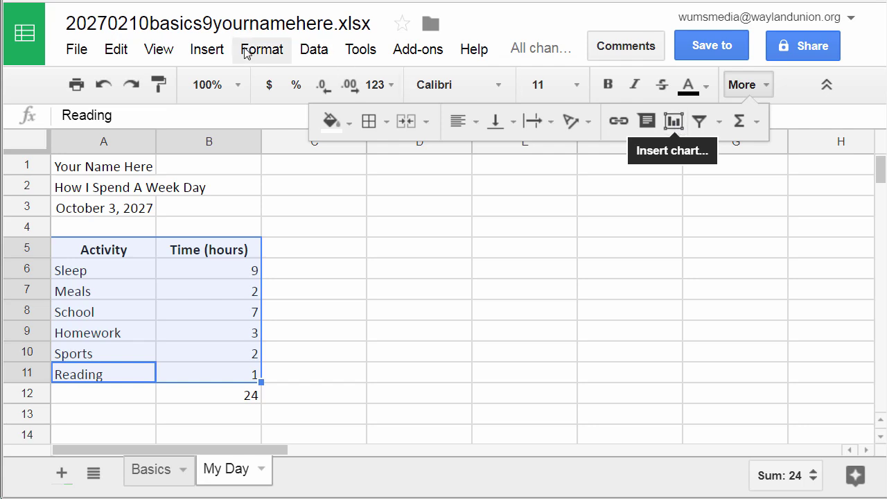
pyautogui.click(220, 55)
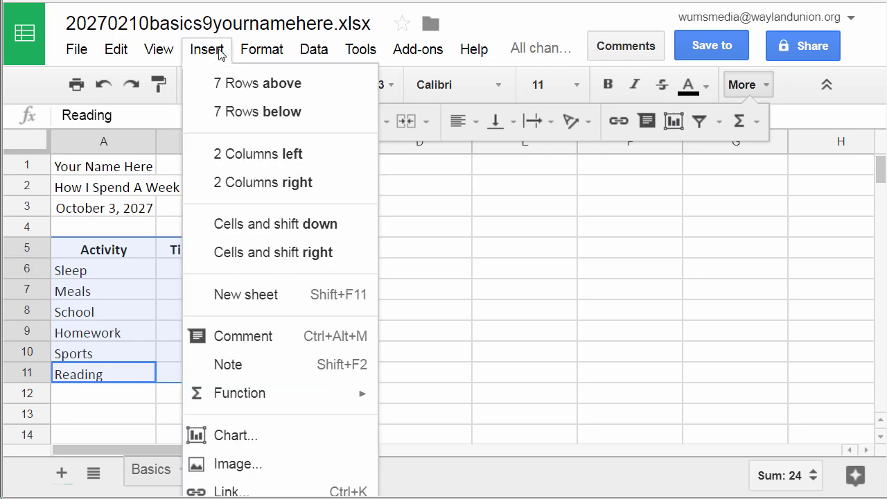
pyautogui.click(241, 435)
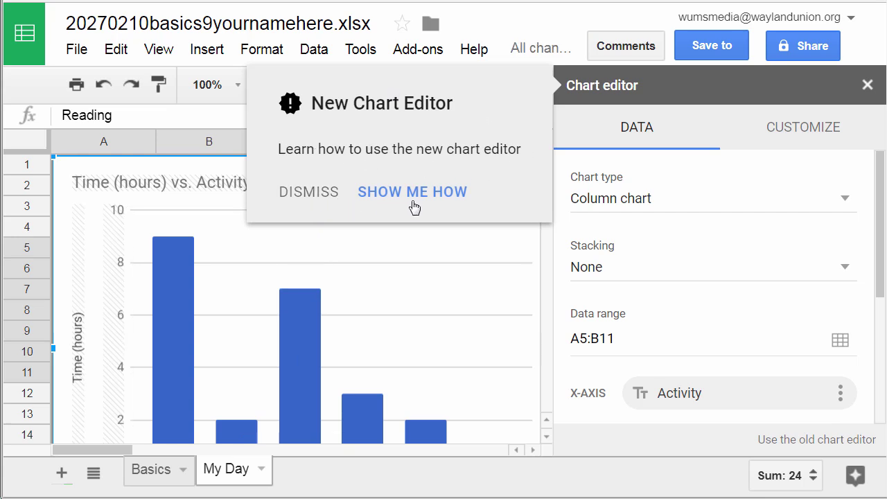
pyautogui.click(322, 192)
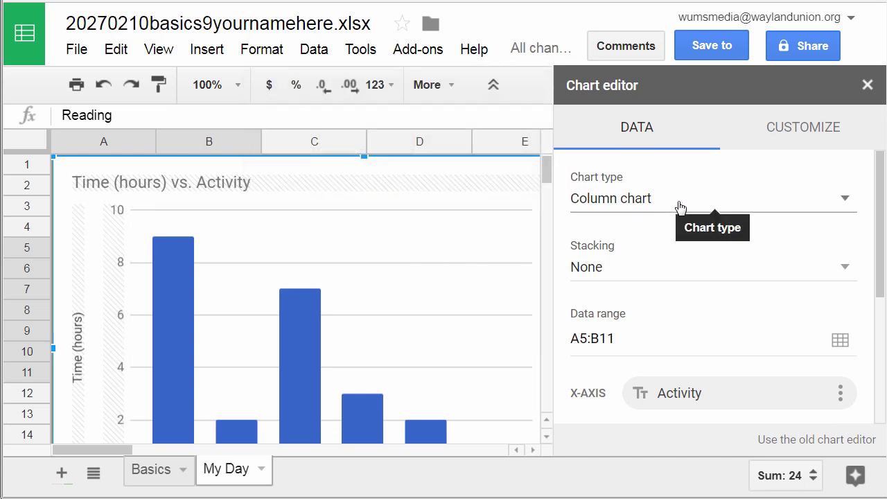
pyautogui.click(285, 248)
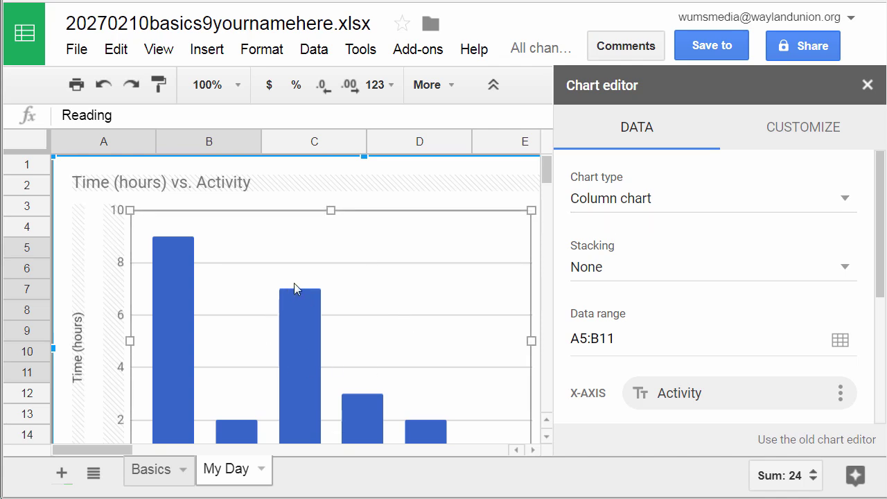
# Reduce the browser zoom to 125% so more of the chart fits beside the chart editor.
pyautogui.click(884, 2)
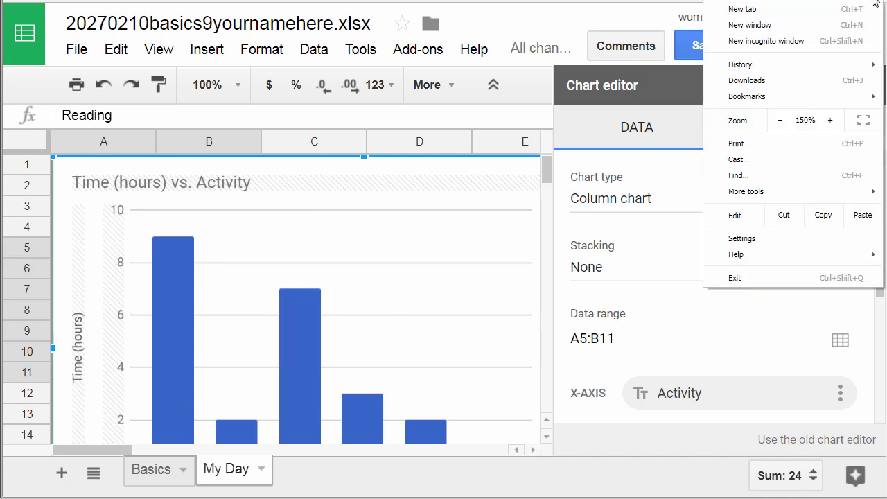
pyautogui.click(783, 122)
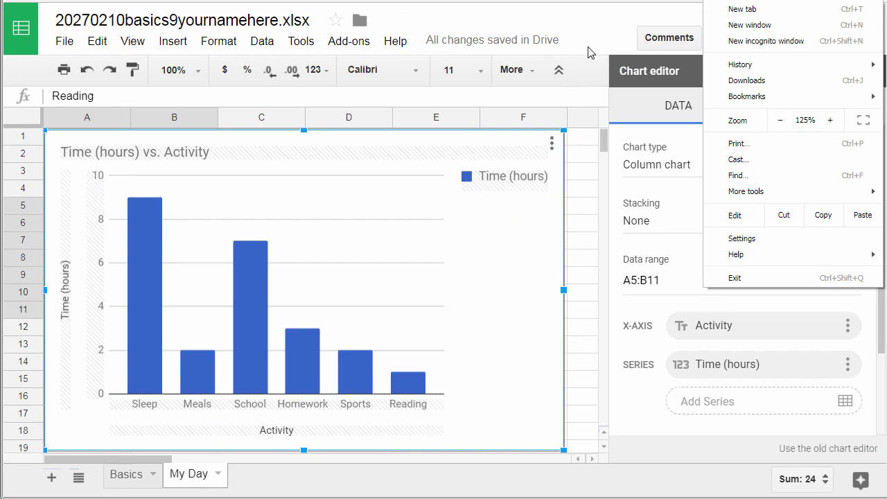
pyautogui.click(582, 97)
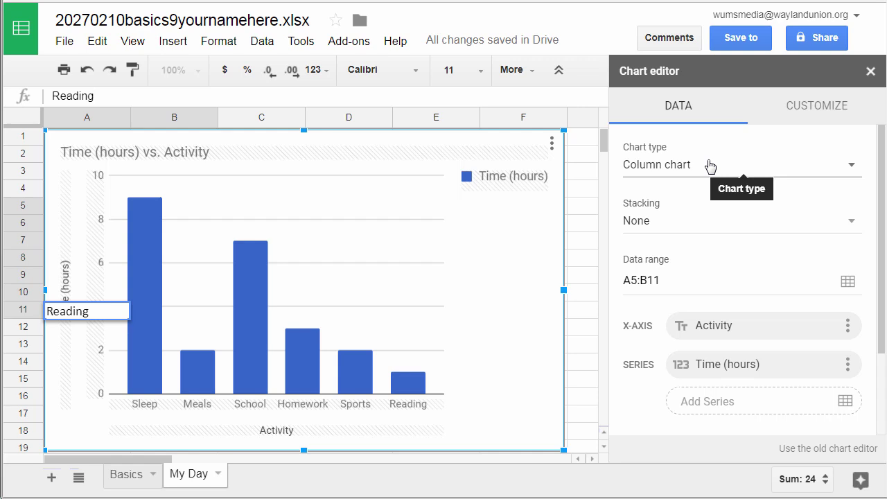
pyautogui.click(439, 349)
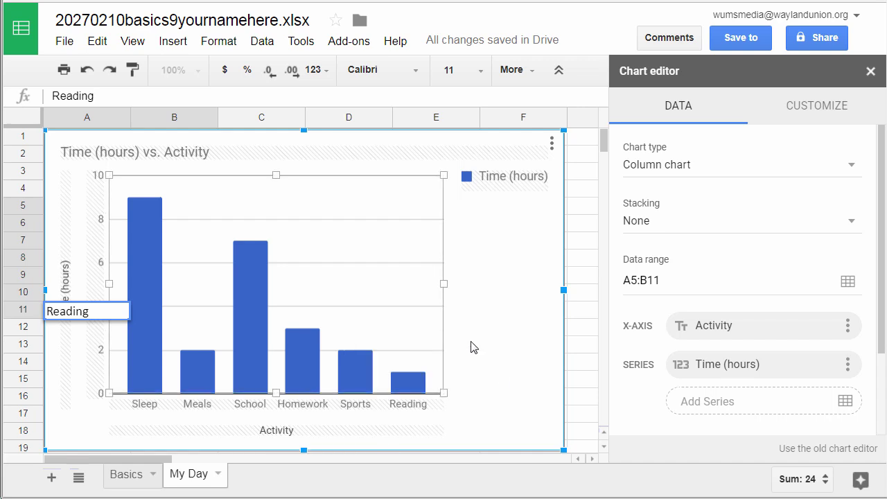
pyautogui.click(525, 348)
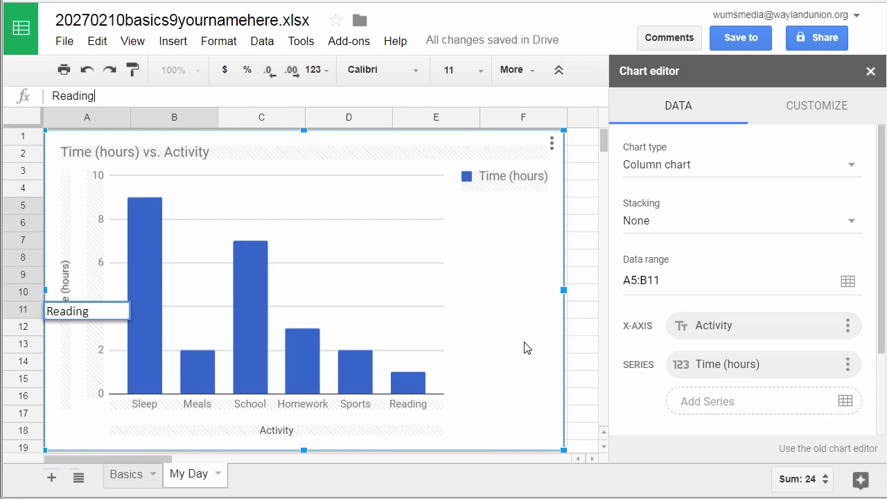
pyautogui.click(401, 338)
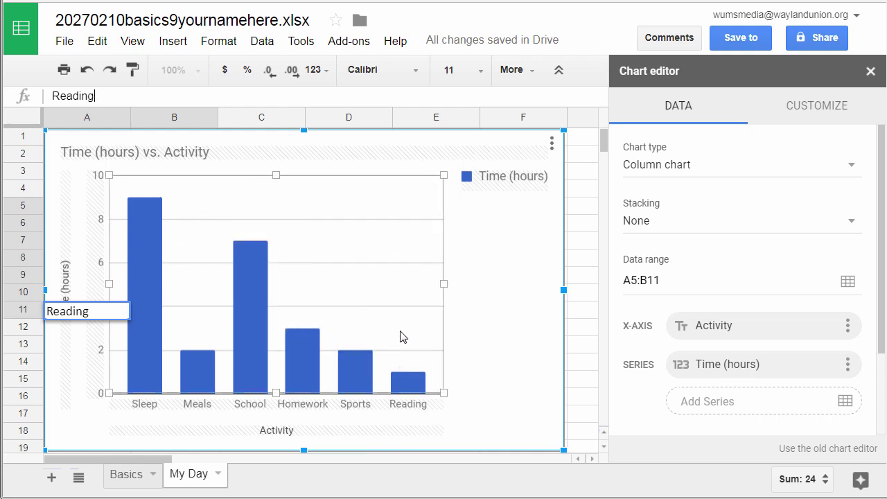
pyautogui.click(501, 317)
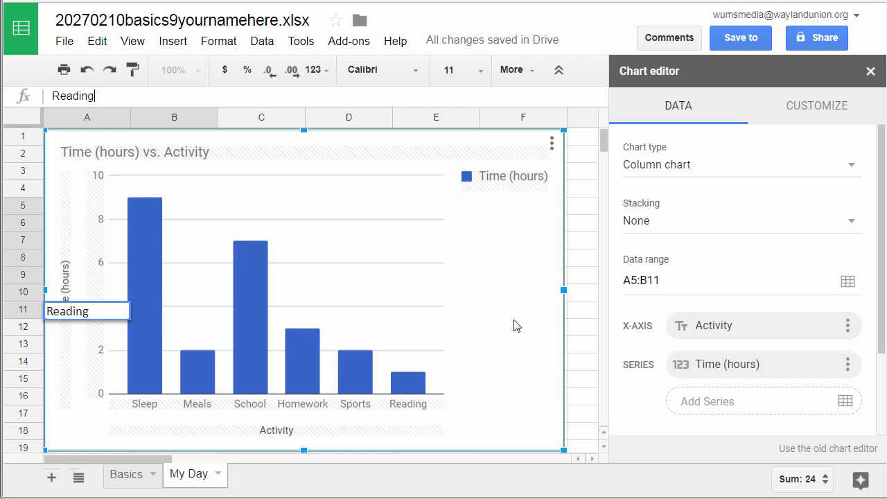
# Change the column chart to a pie chart and set its title to "How I Spend A Week Day".
pyautogui.click(852, 166)
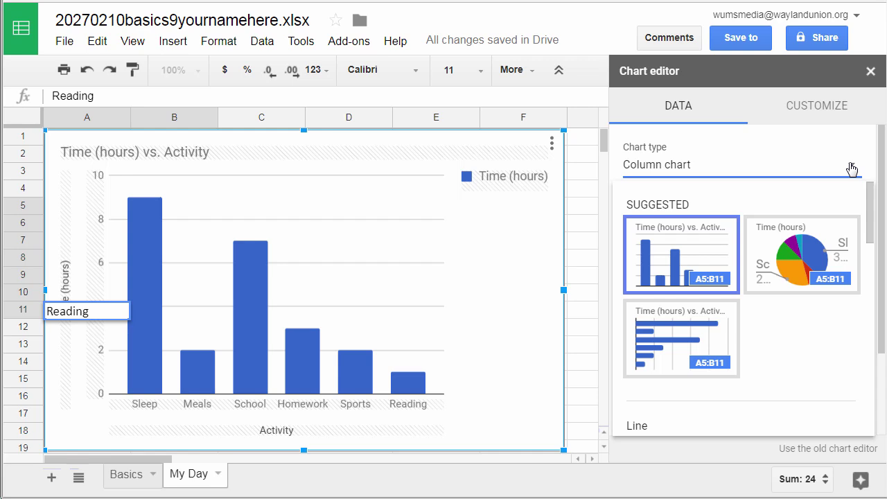
pyautogui.click(797, 260)
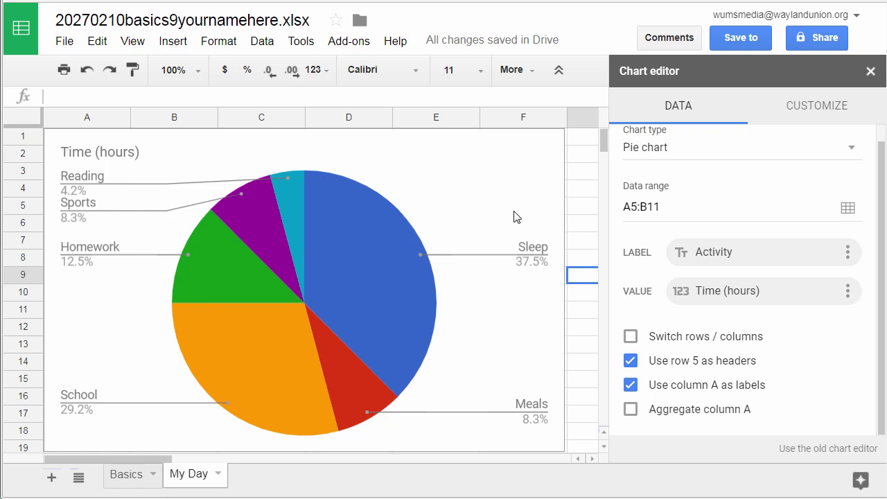
pyautogui.doubleClick(129, 154)
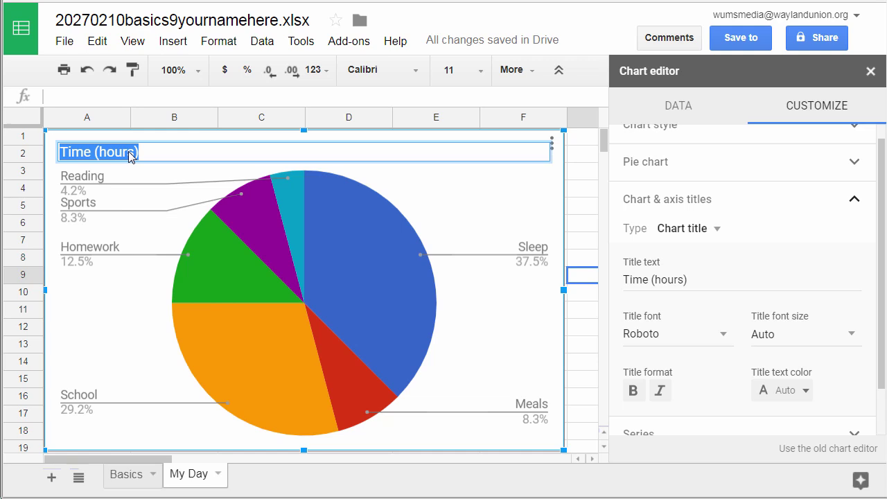
pyautogui.write('How')
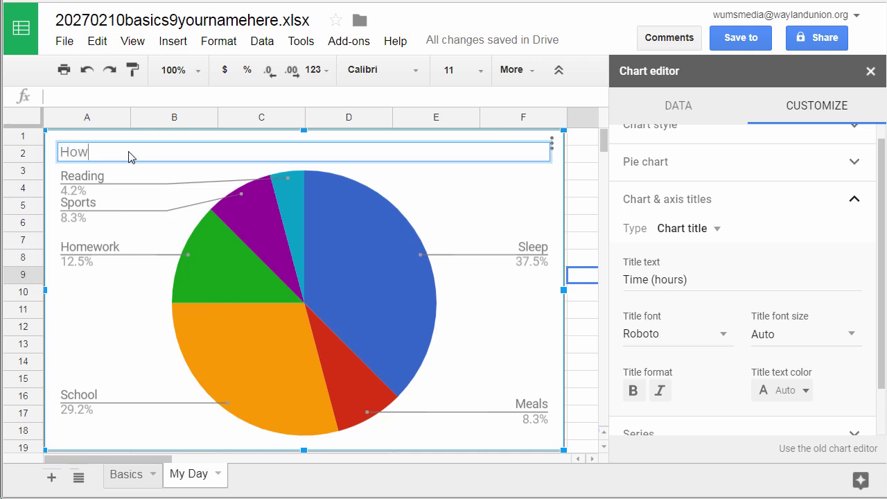
pyautogui.write(' I Spend A Week Day')
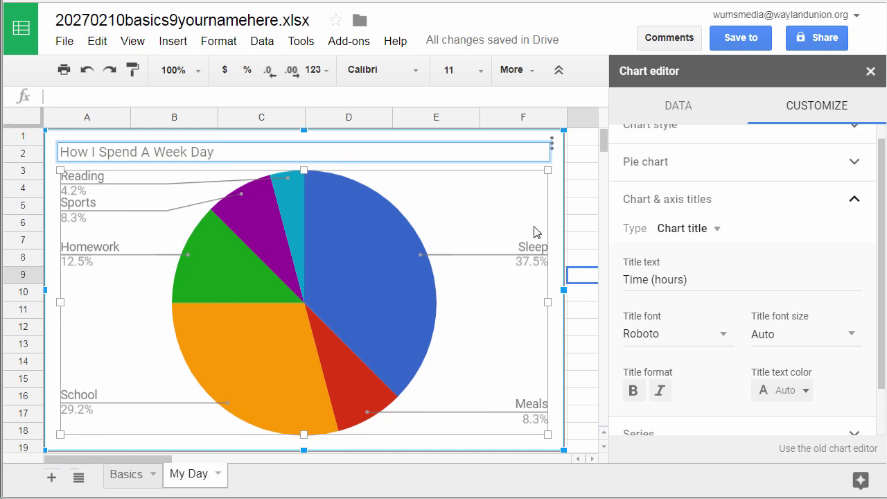
pyautogui.click(558, 215)
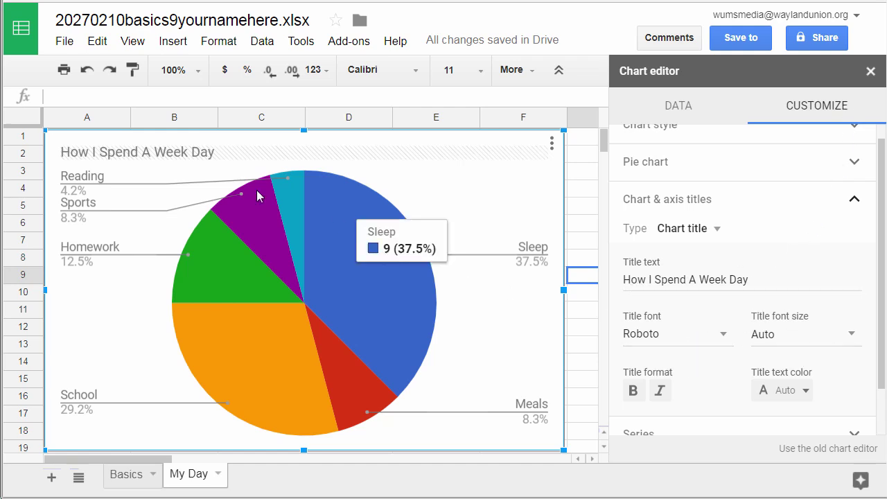
# Examine the remaining customization options and the hours and percentages of individual pie slices.
pyautogui.moveTo(885, 334); pyautogui.dragTo(885, 406)
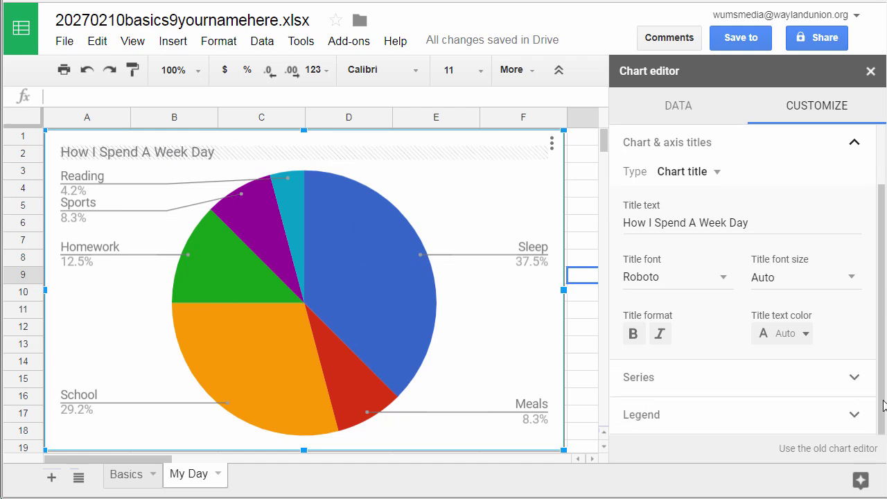
pyautogui.moveTo(374, 306)
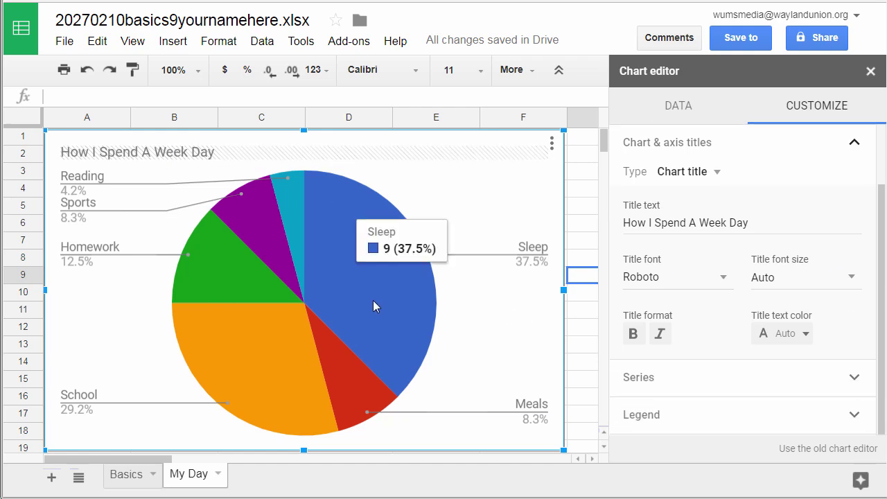
pyautogui.moveTo(231, 244)
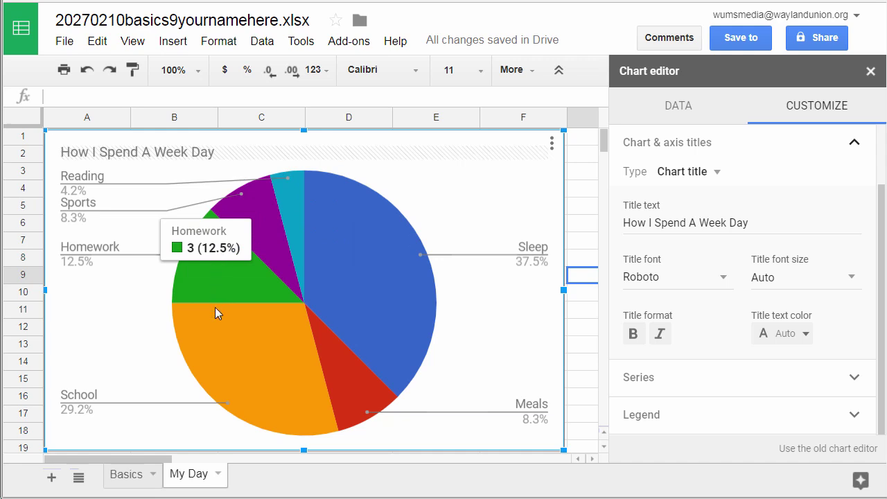
pyautogui.moveTo(377, 324)
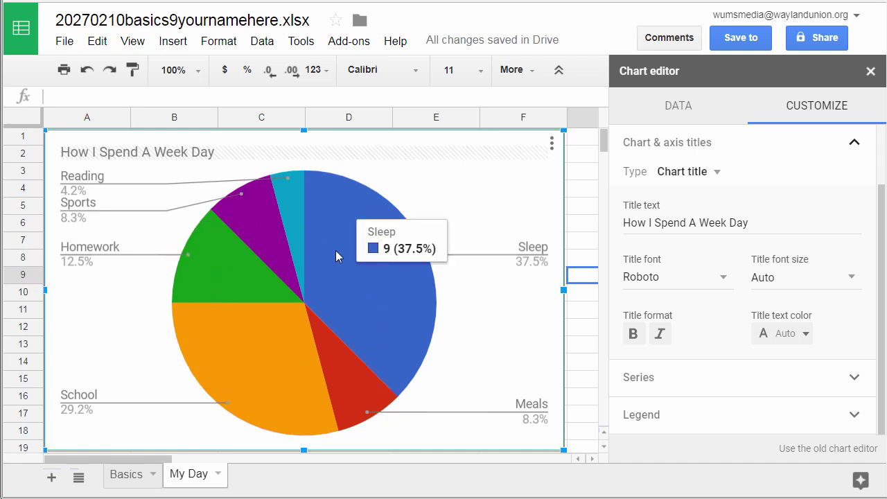
pyautogui.moveTo(289, 212)
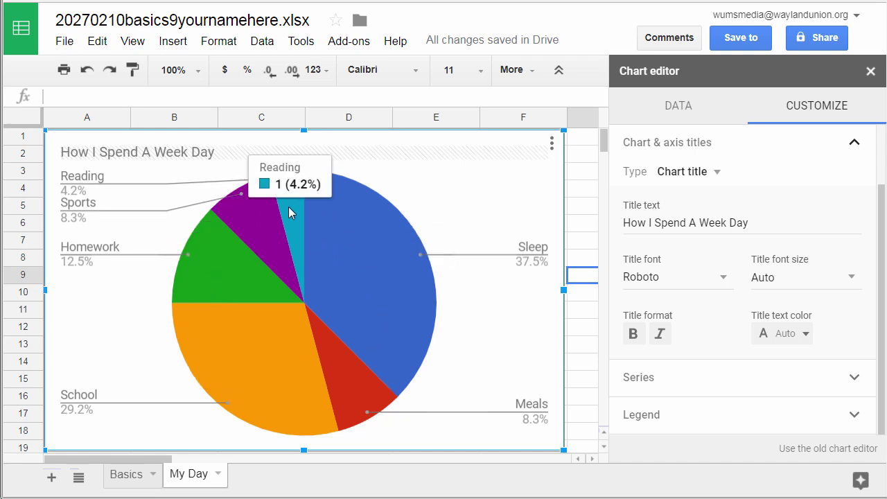
# Try the None, Top, Bottom and Left legend positions on the pie chart and settle on Right.
pyautogui.moveTo(331, 376)
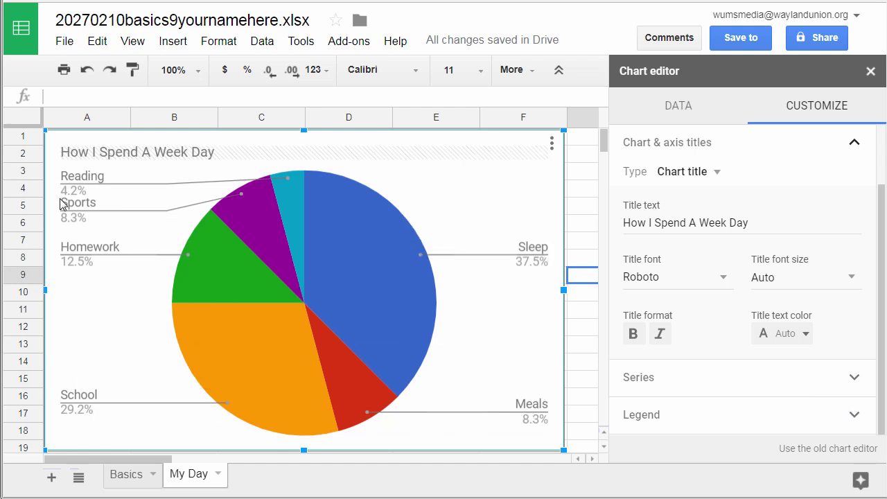
pyautogui.click(858, 416)
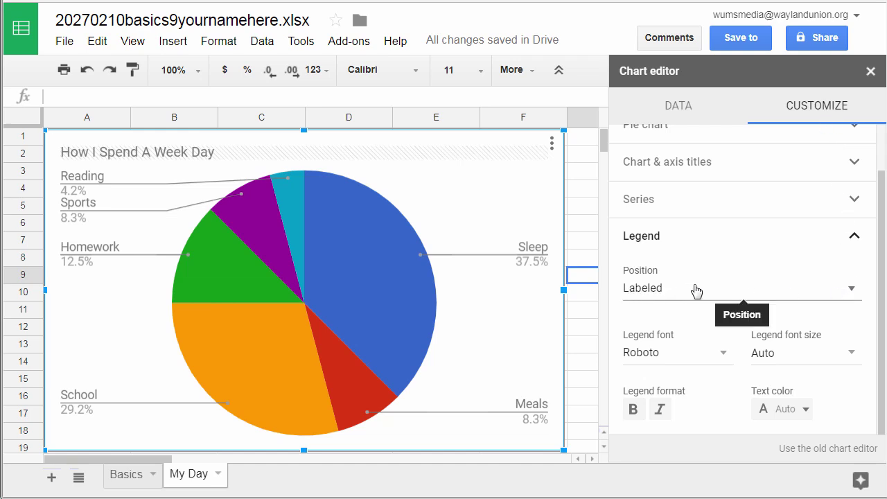
pyautogui.click(851, 291)
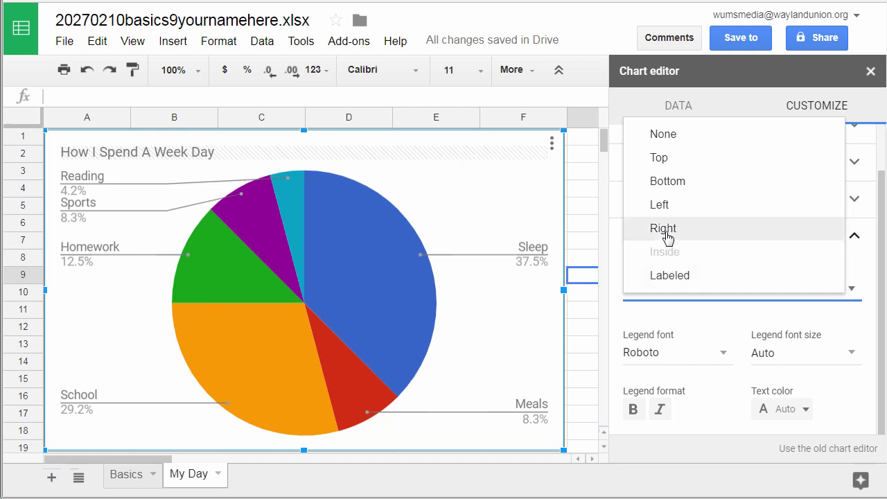
pyautogui.click(674, 144)
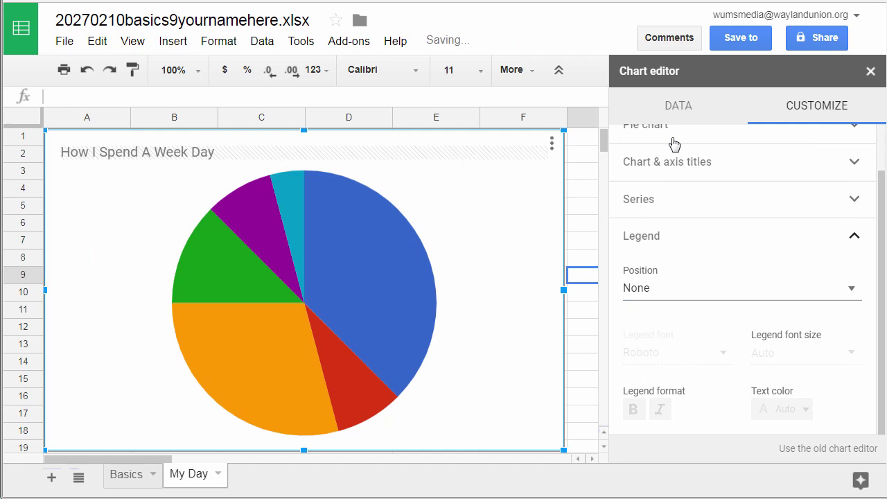
pyautogui.click(794, 297)
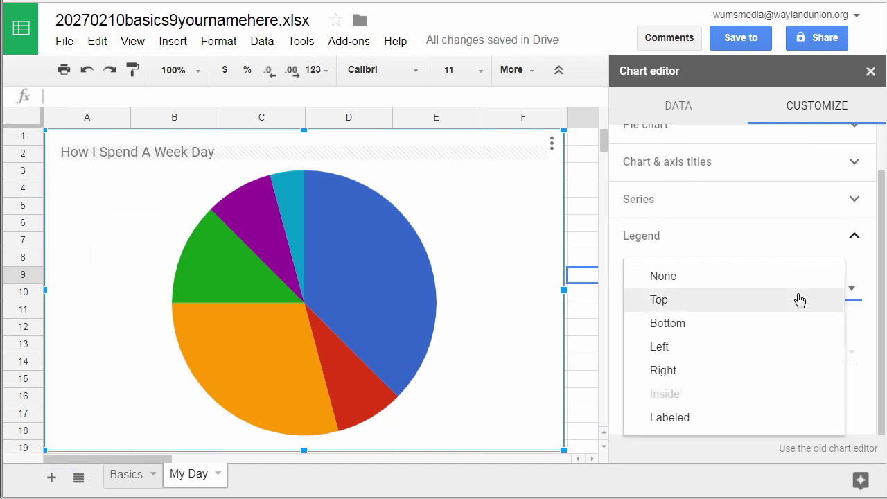
pyautogui.click(677, 312)
pyautogui.click(674, 287)
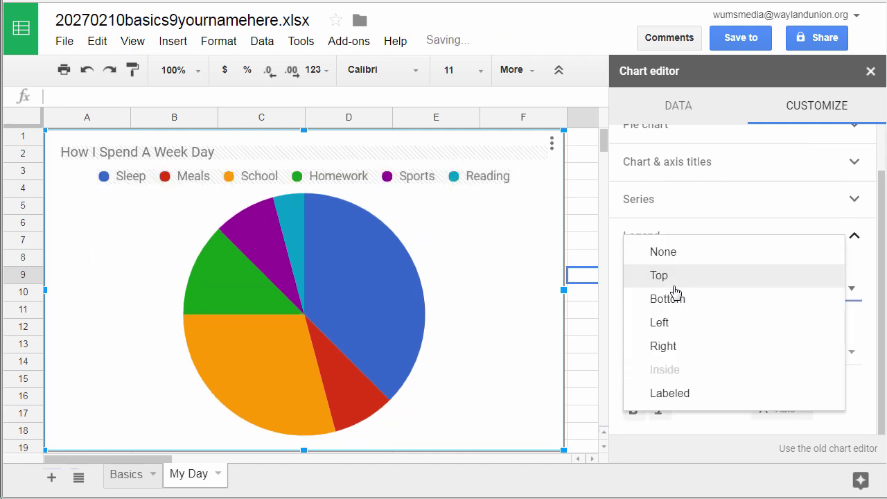
pyautogui.click(672, 305)
pyautogui.click(673, 291)
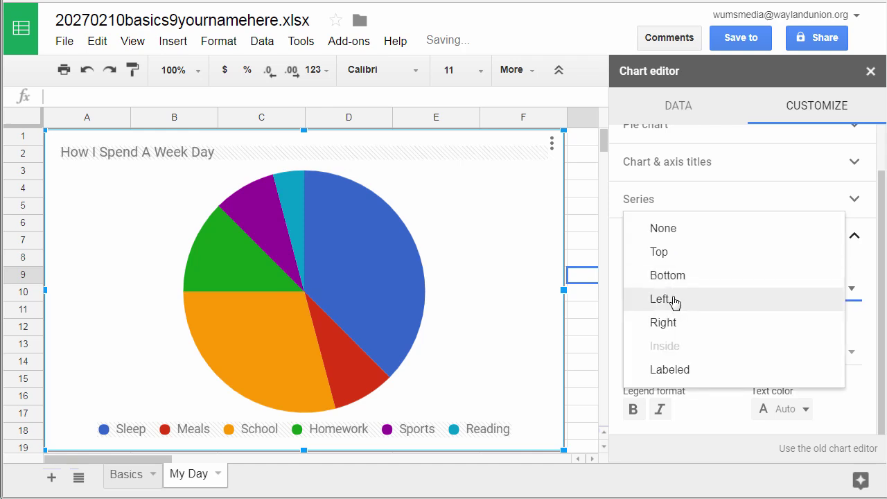
pyautogui.click(676, 302)
pyautogui.click(675, 289)
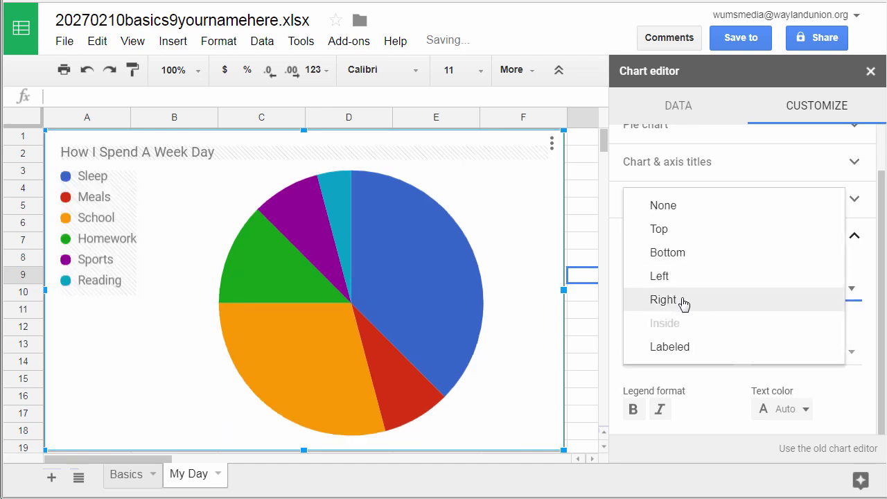
pyautogui.click(684, 303)
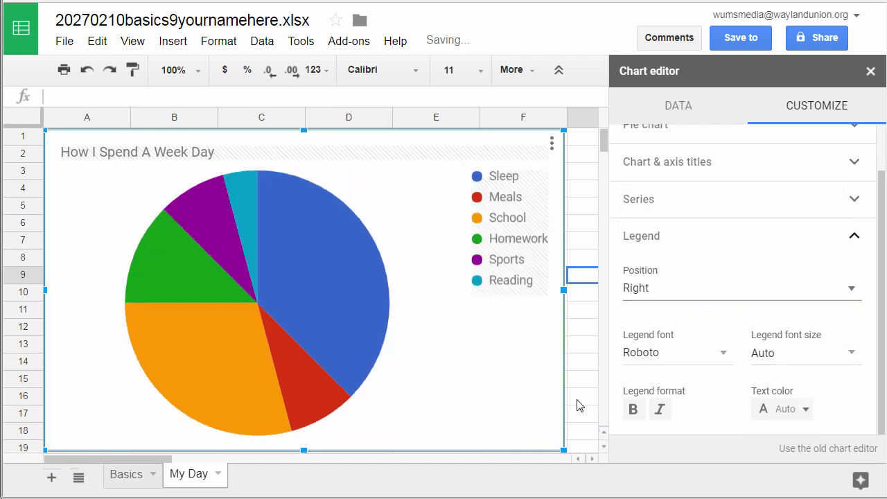
pyautogui.moveTo(342, 231)
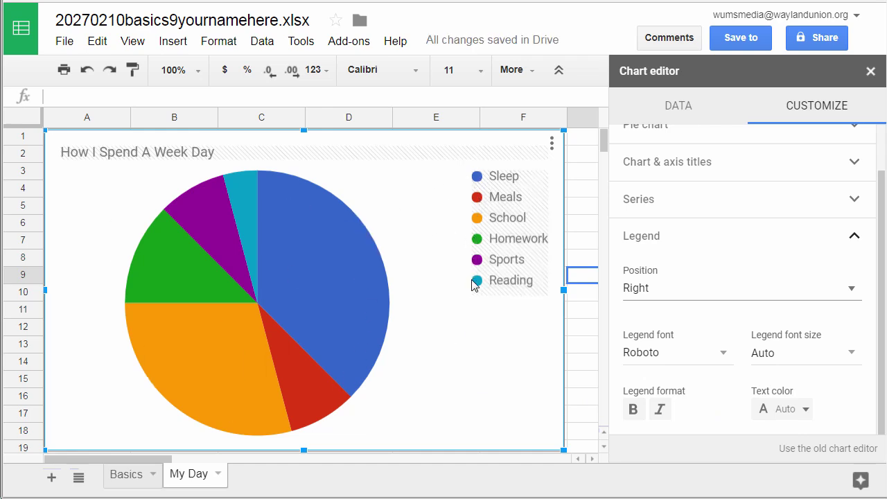
pyautogui.moveTo(280, 290)
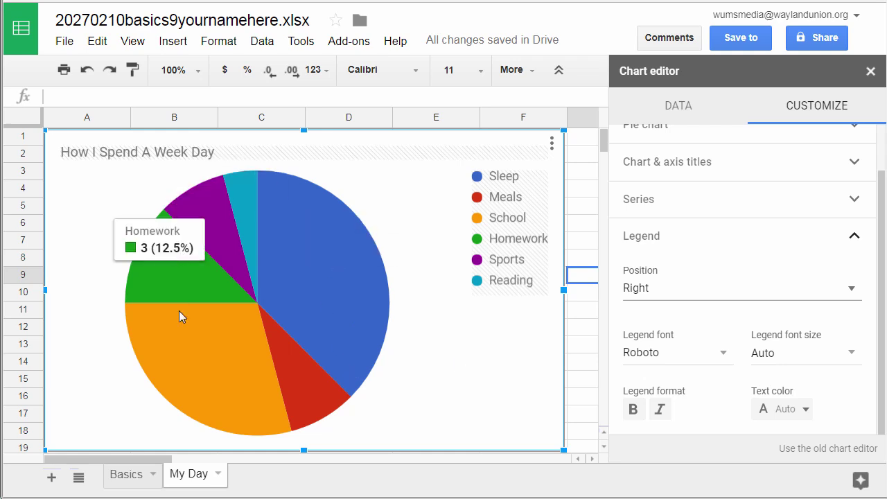
pyautogui.moveTo(276, 378)
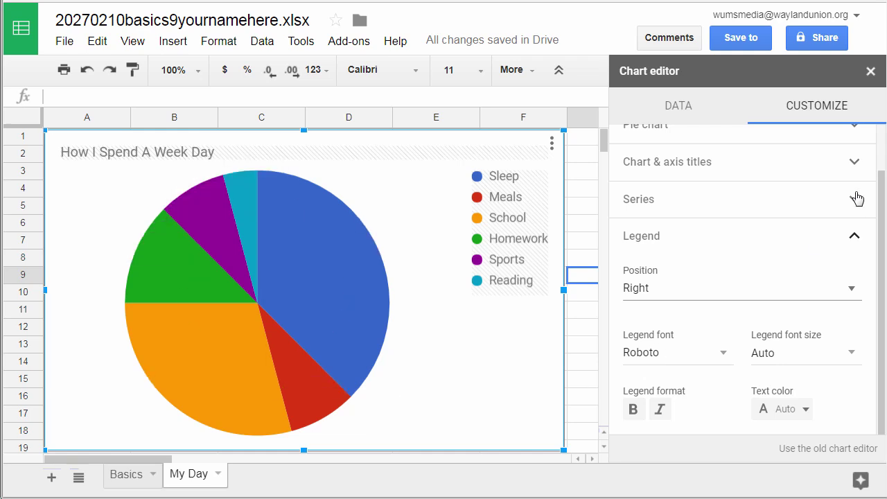
# Try Label as the pie chart's slice label and set it to Value.
pyautogui.scroll(1, 828, 232)
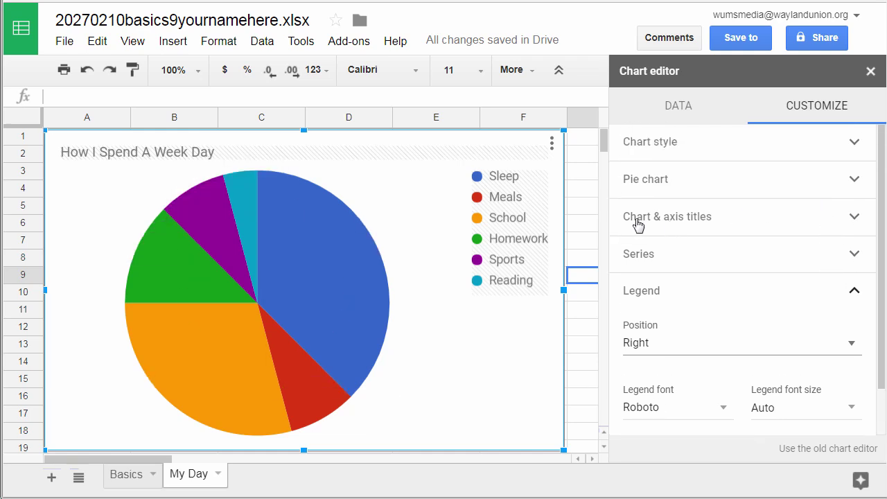
pyautogui.click(650, 258)
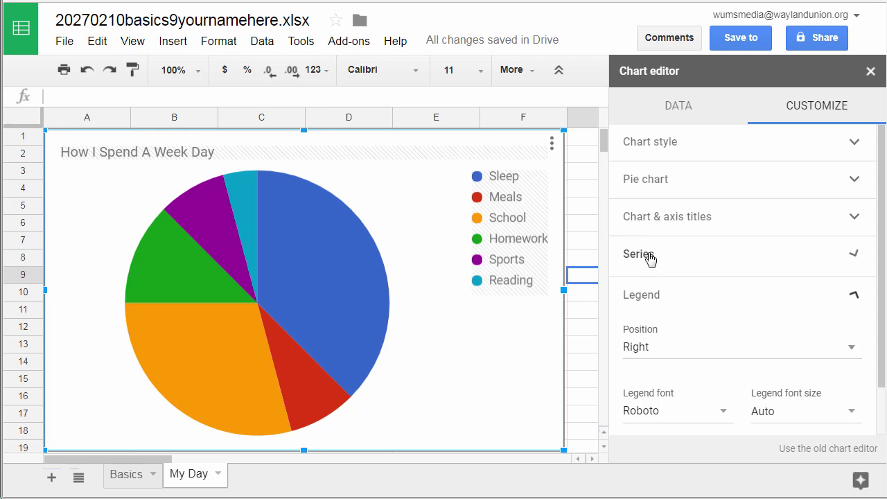
pyautogui.click(666, 226)
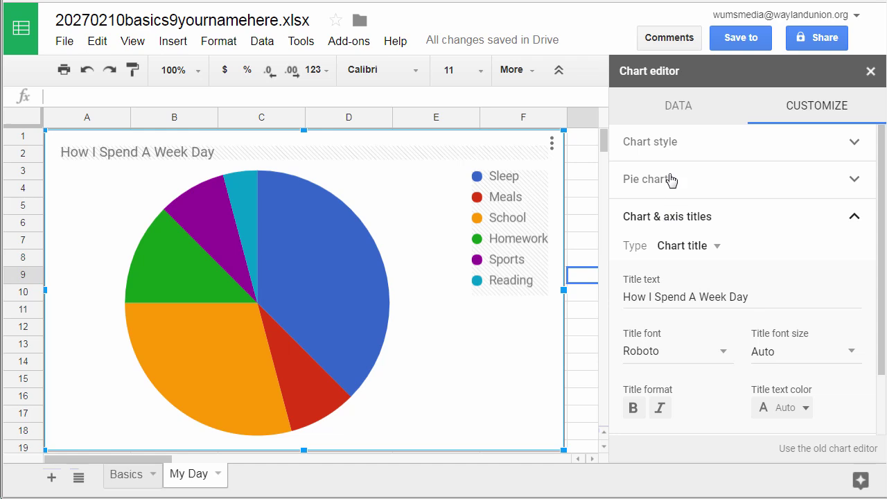
pyautogui.click(673, 149)
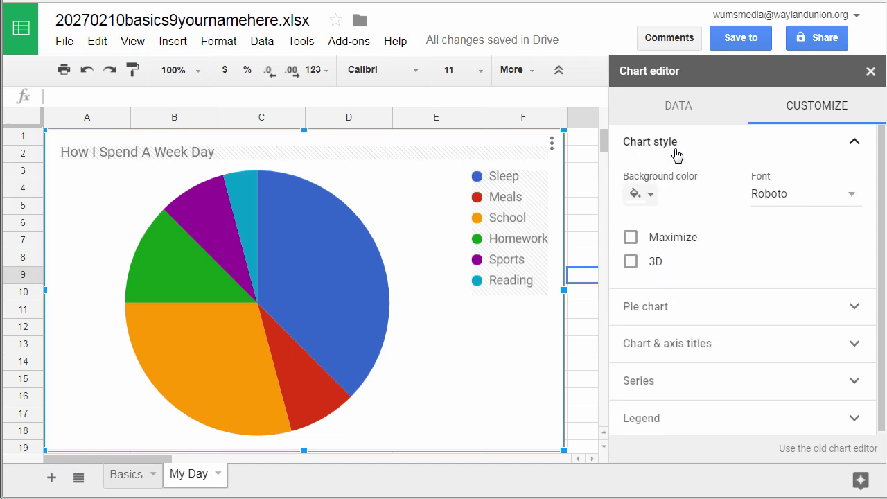
pyautogui.click(630, 309)
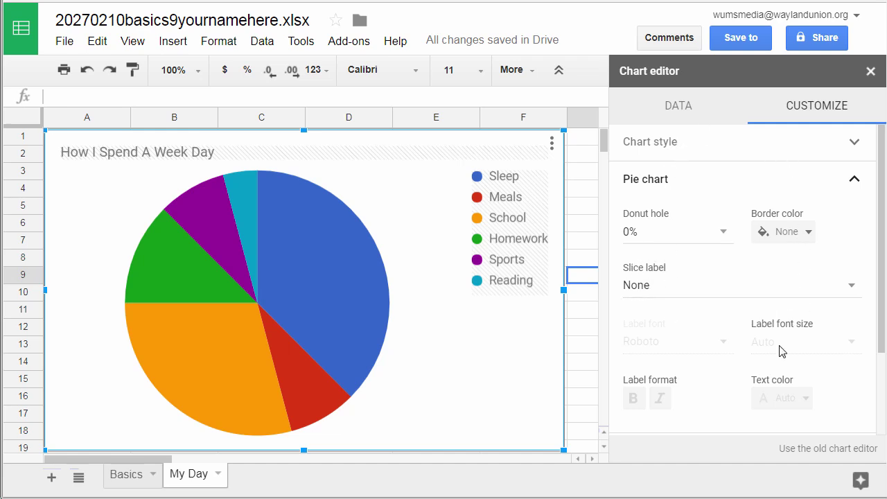
pyautogui.click(700, 287)
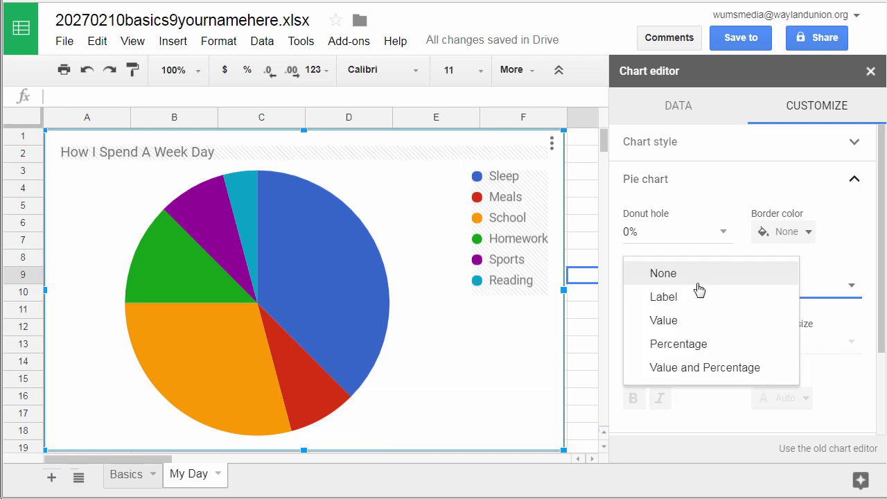
pyautogui.click(691, 303)
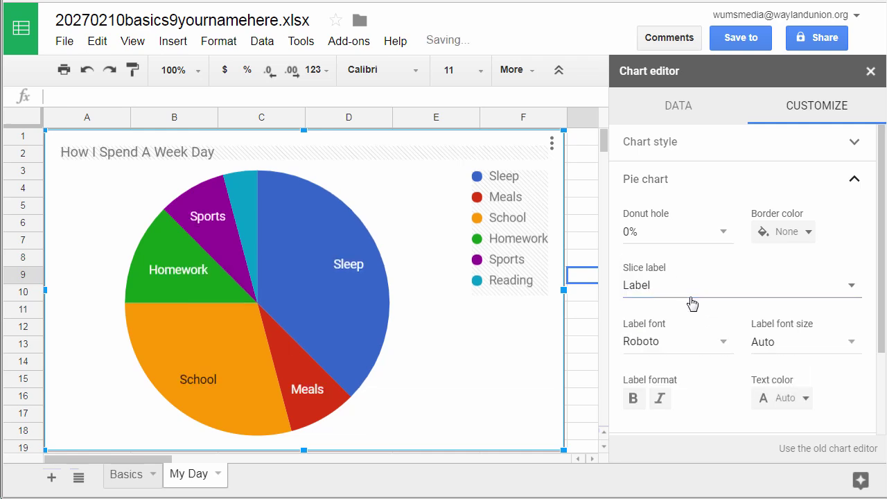
pyautogui.click(806, 289)
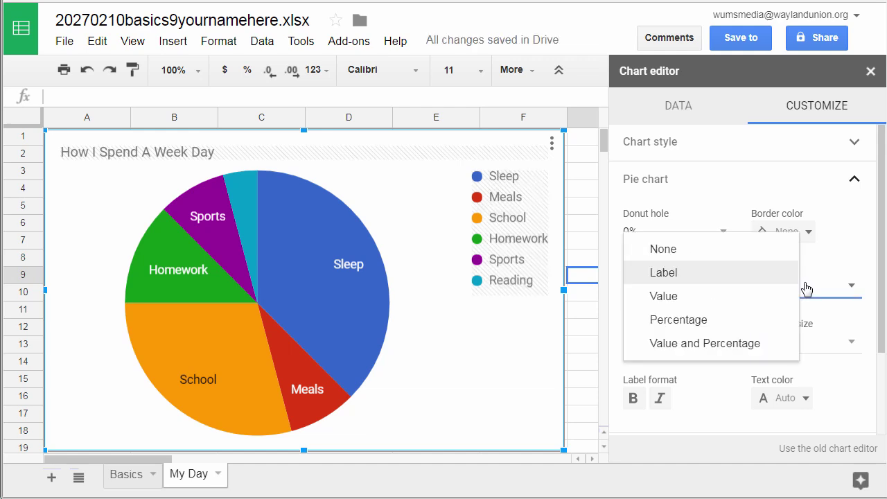
pyautogui.click(754, 296)
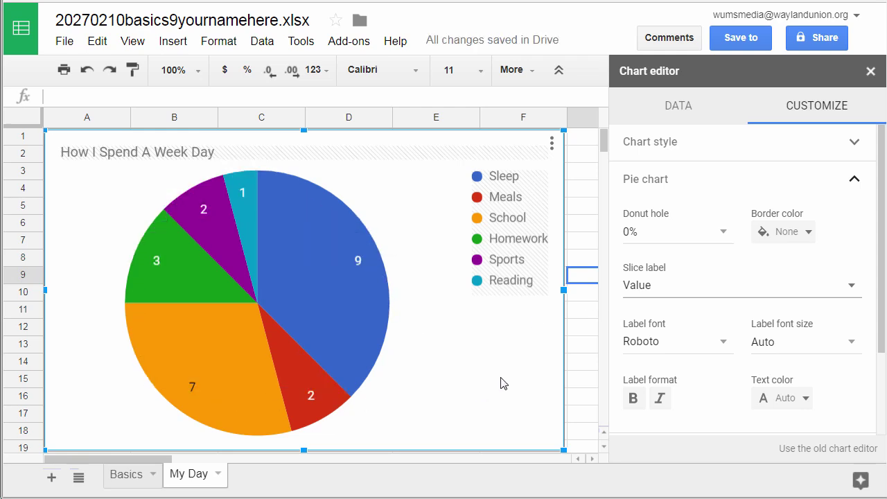
# Try Value and Percentage as the slice label and switch back to Value.
pyautogui.click(696, 294)
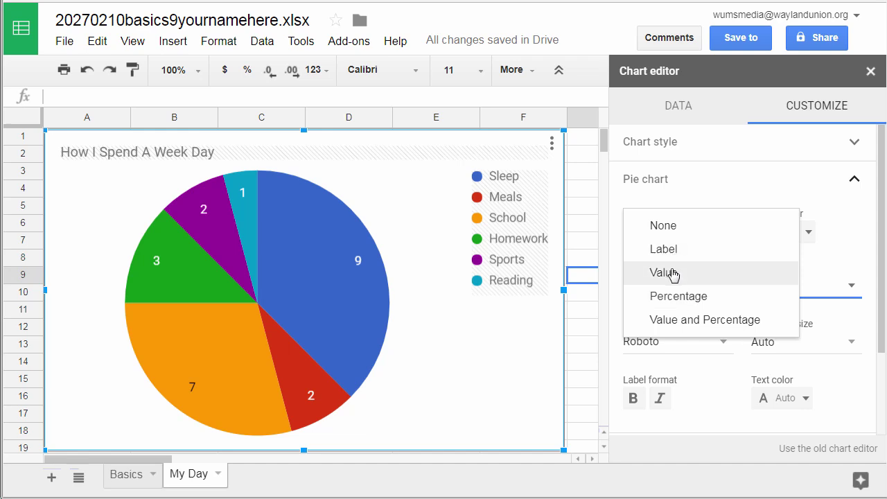
pyautogui.click(679, 326)
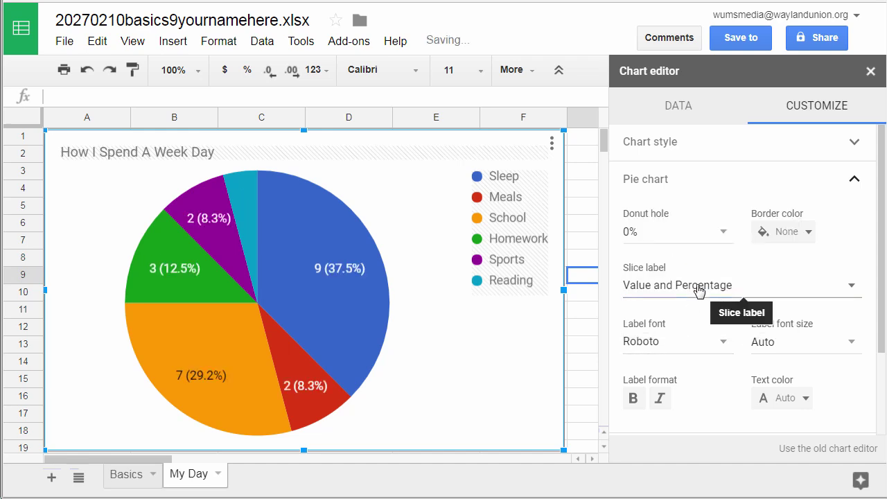
pyautogui.click(698, 289)
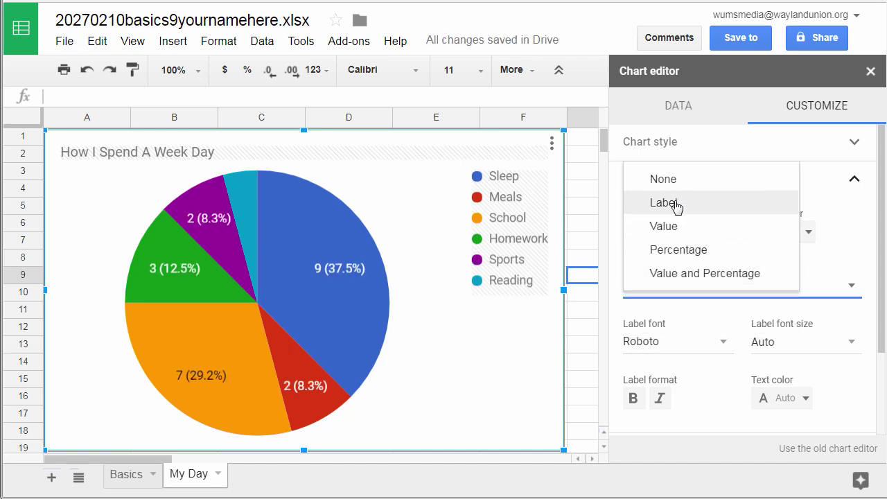
pyautogui.click(676, 226)
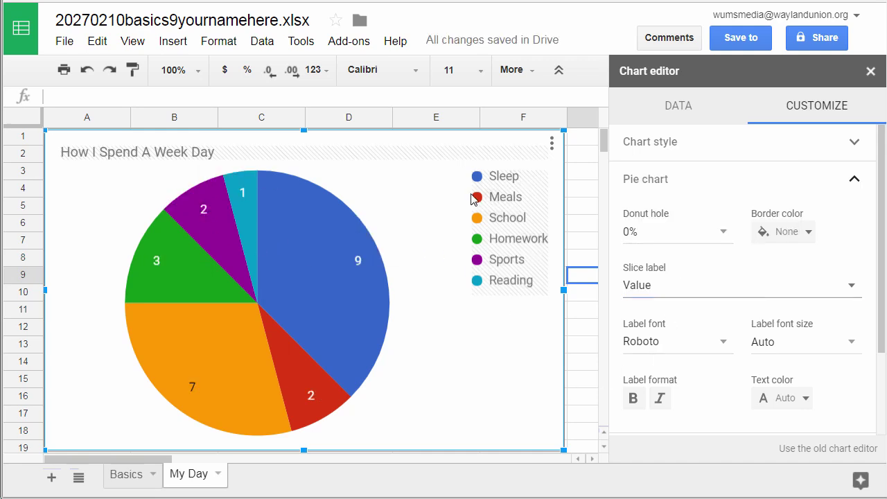
# Recolor the Sleep slice of the pie chart dark gray and close the chart editor.
pyautogui.moveTo(358, 359)
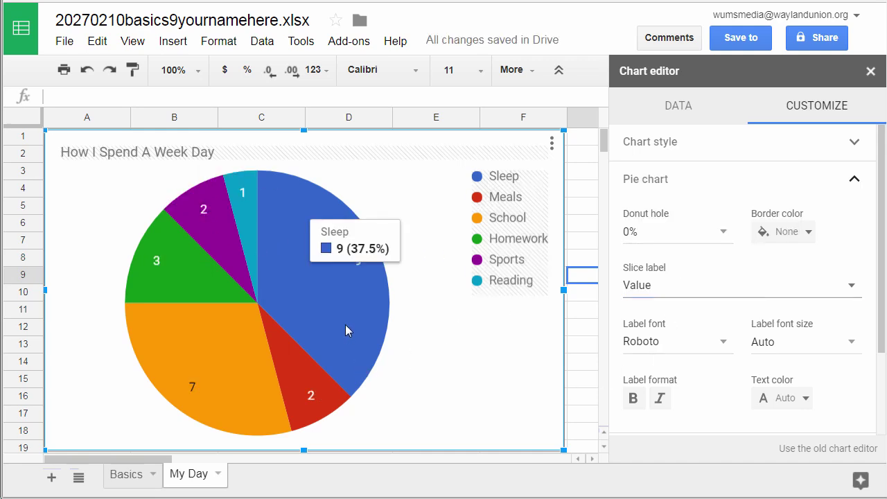
pyautogui.click(344, 326)
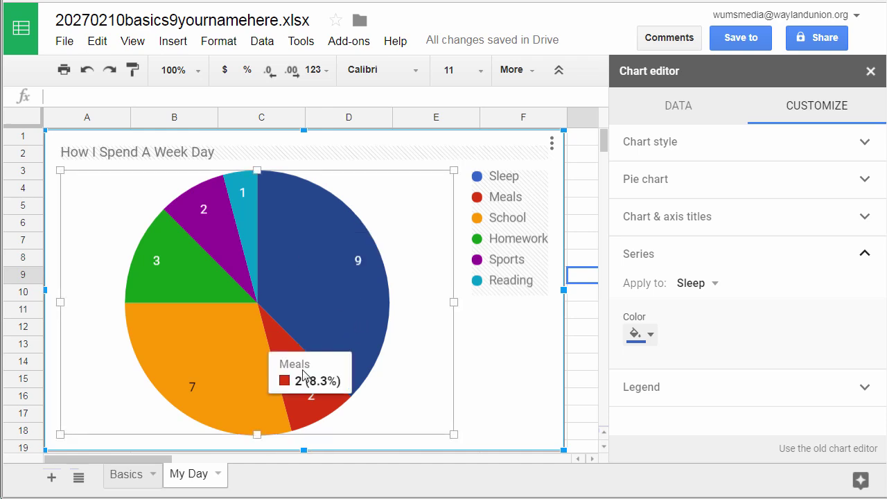
pyautogui.click(273, 332)
pyautogui.click(245, 342)
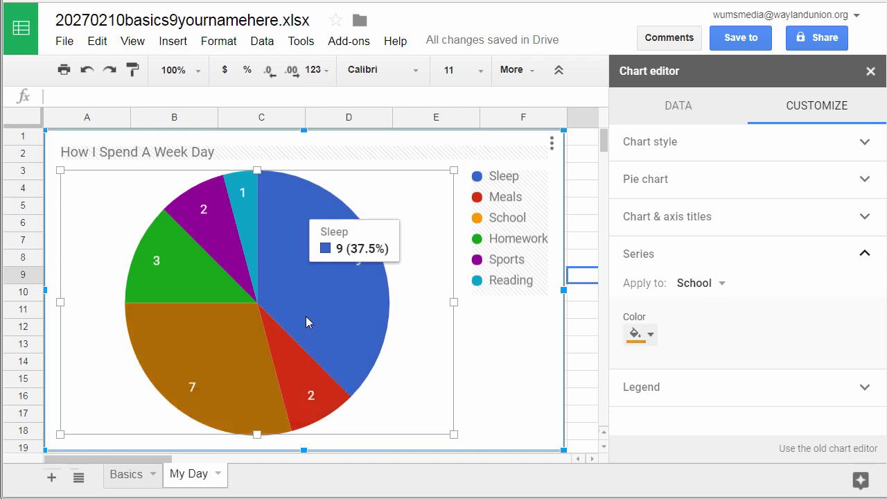
pyautogui.click(316, 308)
pyautogui.click(651, 335)
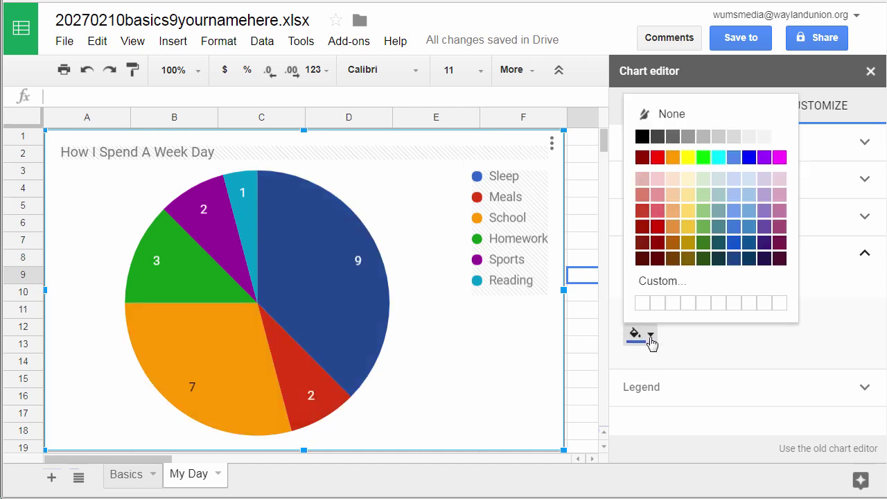
pyautogui.click(674, 138)
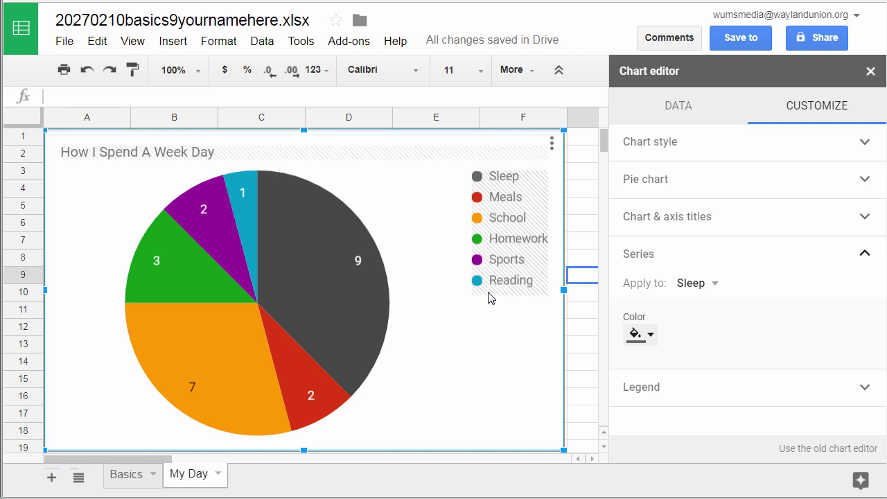
pyautogui.click(871, 73)
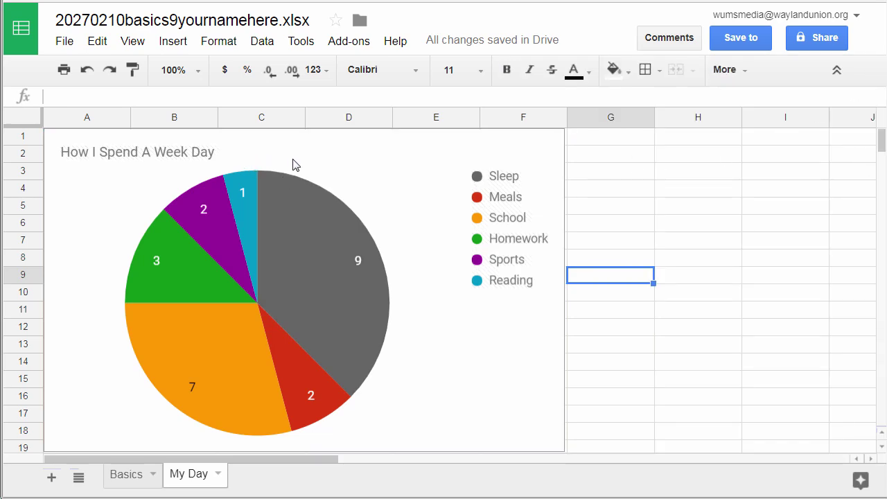
# Reposition the pie chart beside the activity table so the data is uncovered, and move the chart to its own sheet.
pyautogui.click(386, 159)
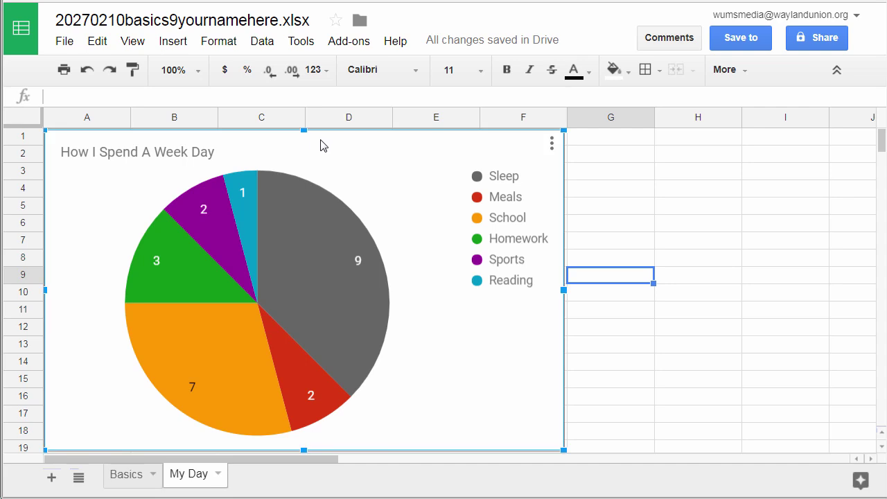
pyautogui.moveTo(314, 146); pyautogui.dragTo(540, 153)
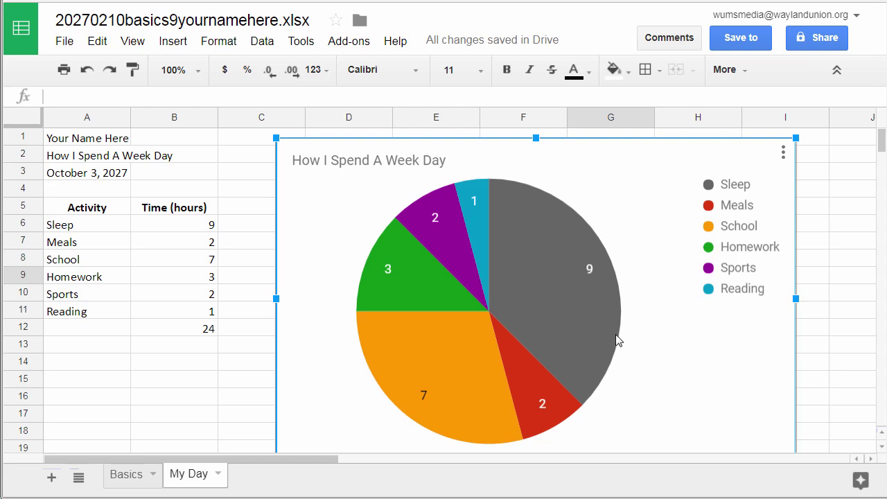
pyautogui.click(784, 152)
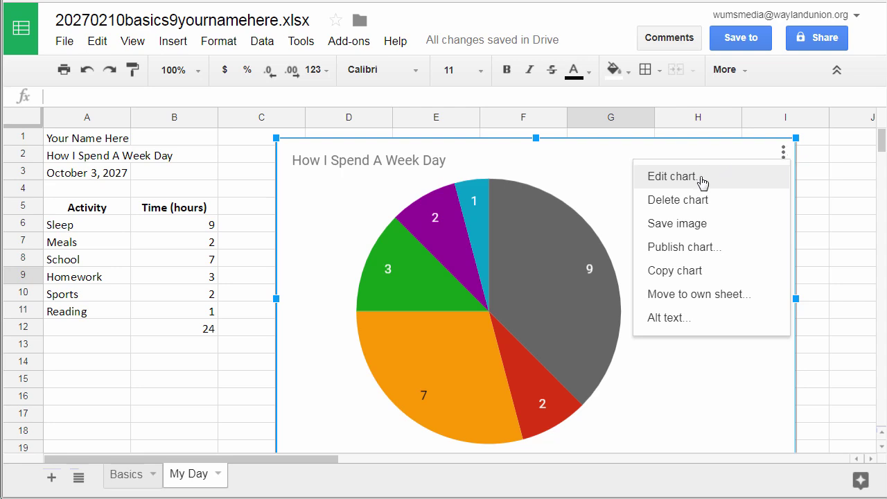
pyautogui.click(702, 295)
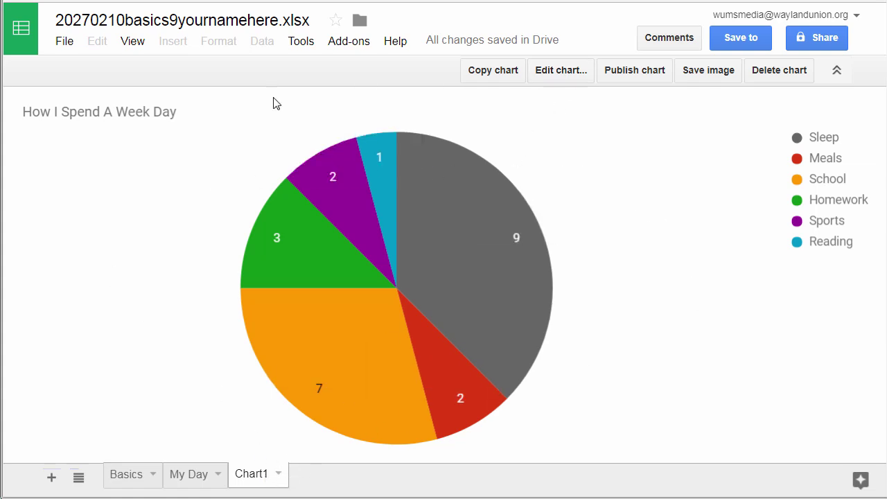
# Rename the pie chart's sheet as Circle My Day and close the chart editor.
pyautogui.doubleClick(262, 475)
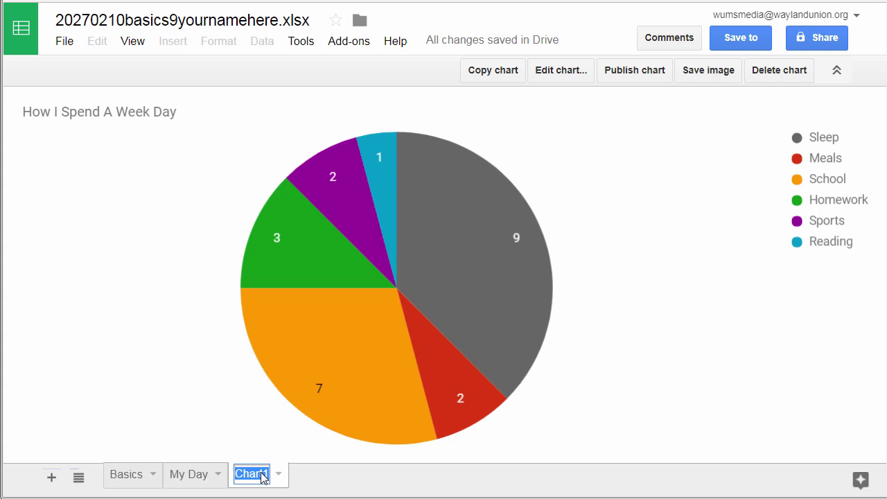
pyautogui.write('Circle')
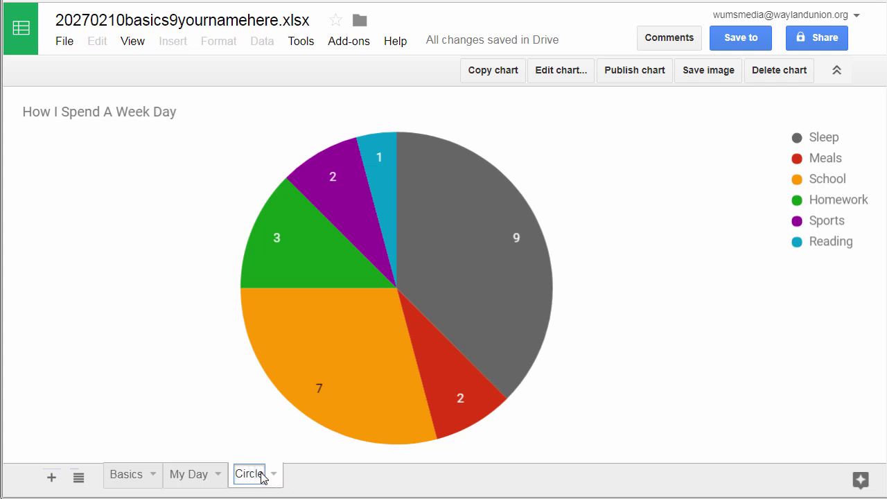
pyautogui.write(' My Day')
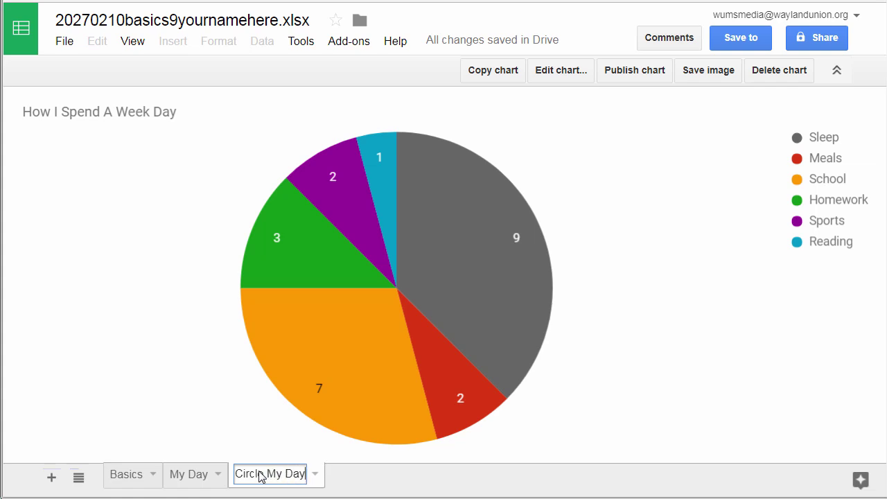
pyautogui.doubleClick(222, 400)
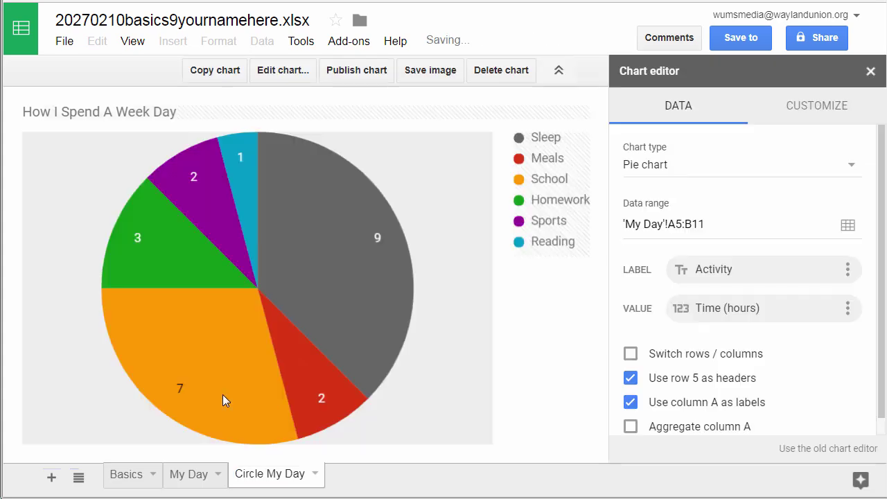
pyautogui.click(871, 71)
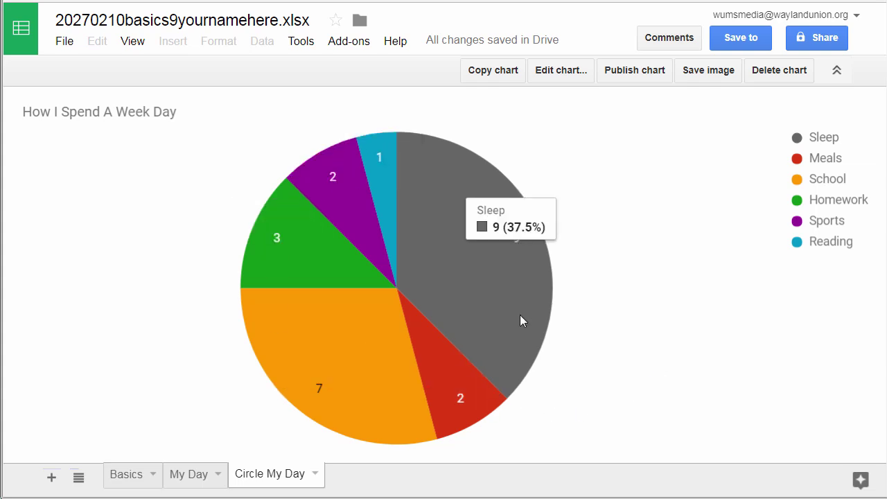
# Extend the pie chart's title to "How I Spend A Week Day (in hours)" and close the chart editor.
pyautogui.doubleClick(170, 119)
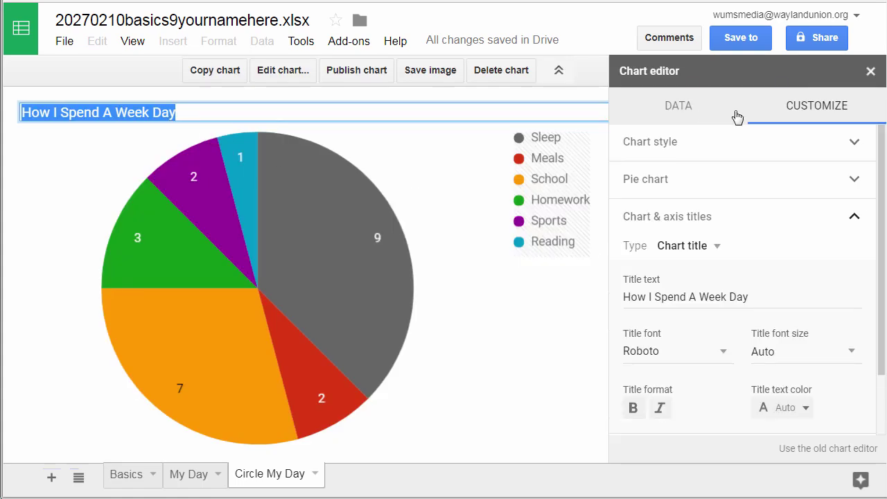
pyautogui.click(870, 71)
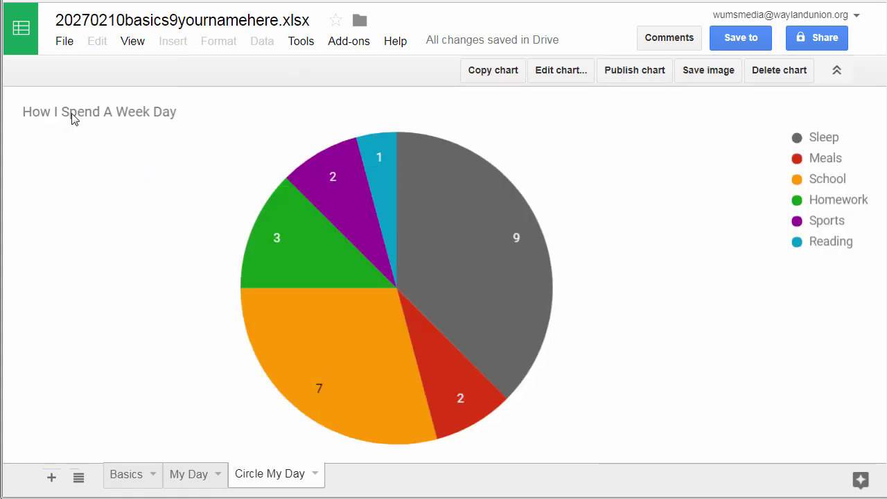
pyautogui.doubleClick(74, 120)
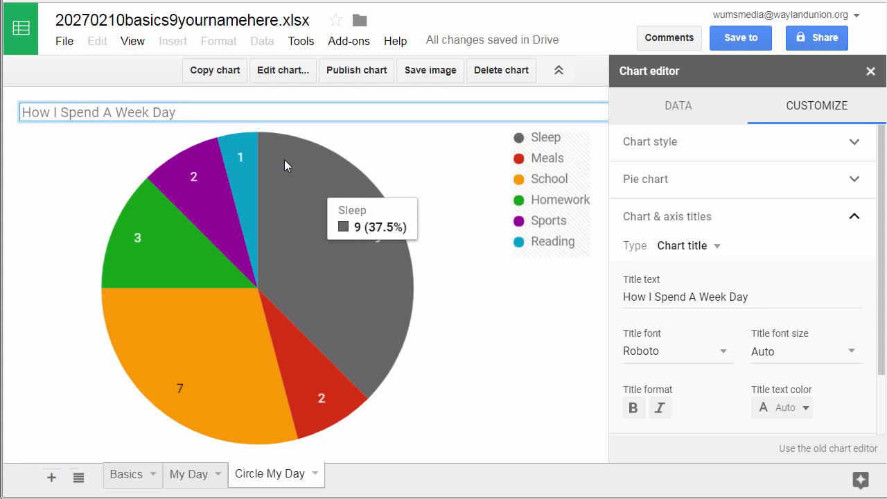
pyautogui.write('(hour')
pyautogui.write('s p')
pyautogui.write('er')
pyautogui.press('BackSpace')
pyautogui.press('BackSpace')
pyautogui.press('BackSpace')
pyautogui.press('BackSpace')
pyautogui.press('BackSpace')
pyautogui.press('BackSpace')
pyautogui.press('BackSpace')
pyautogui.press('BackSpace')
pyautogui.press('BackSpace')
pyautogui.write('in hours)')
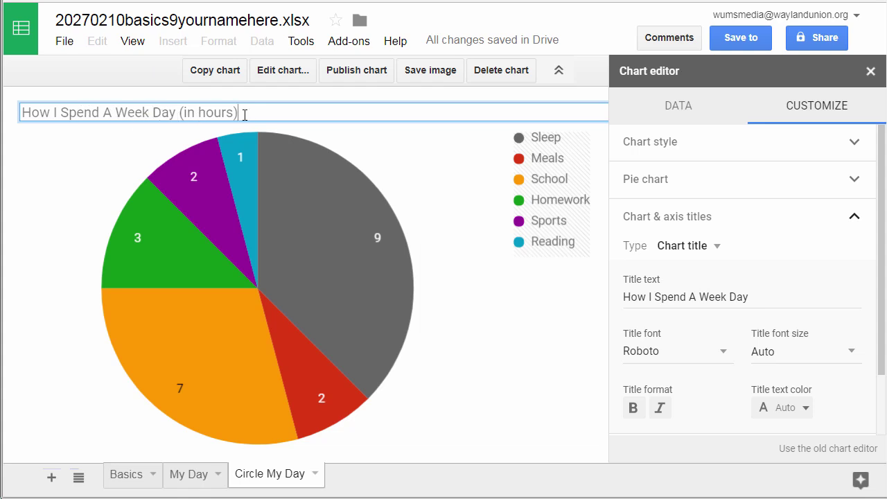
pyautogui.click(452, 327)
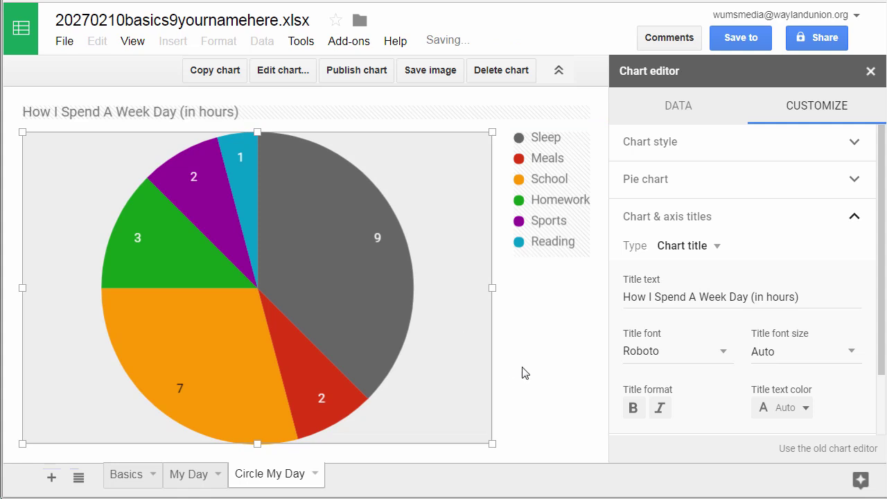
pyautogui.click(871, 71)
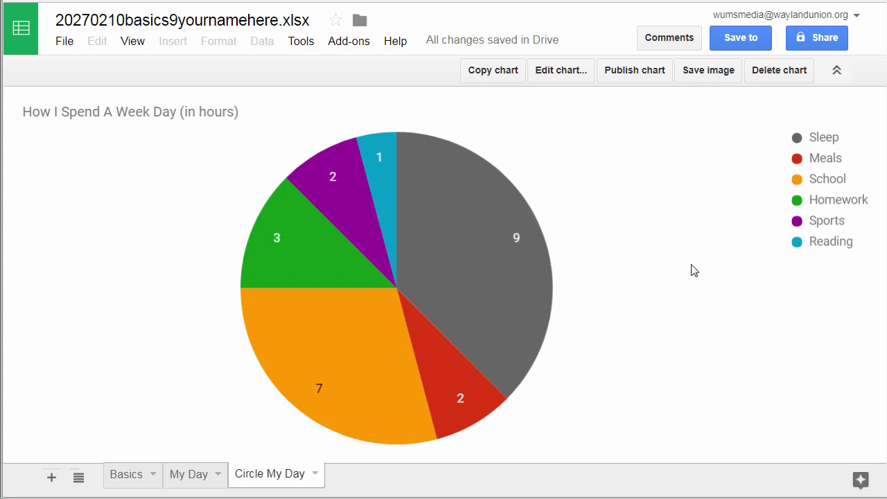
# Try inserting a chart of the activity table A5:B11 on the My Day sheet and delete that chart.
pyautogui.click(196, 473)
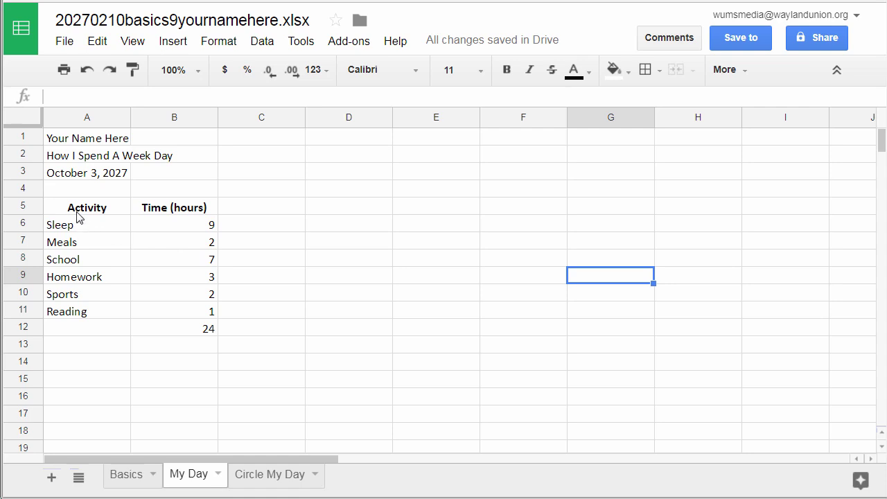
pyautogui.moveTo(76, 213); pyautogui.dragTo(206, 311)
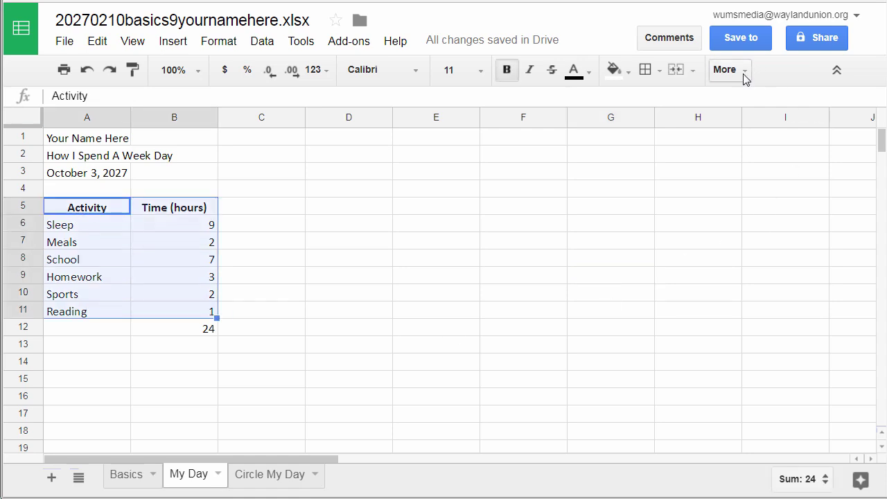
pyautogui.click(722, 72)
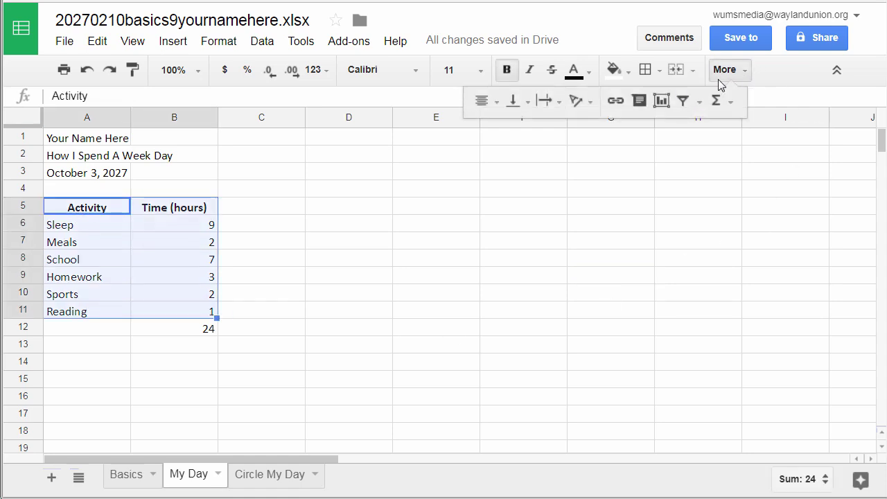
pyautogui.click(662, 102)
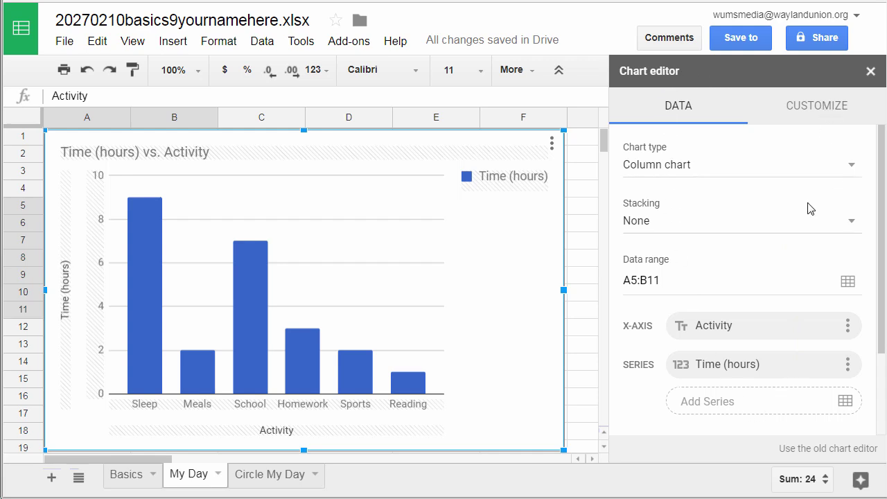
pyautogui.click(871, 73)
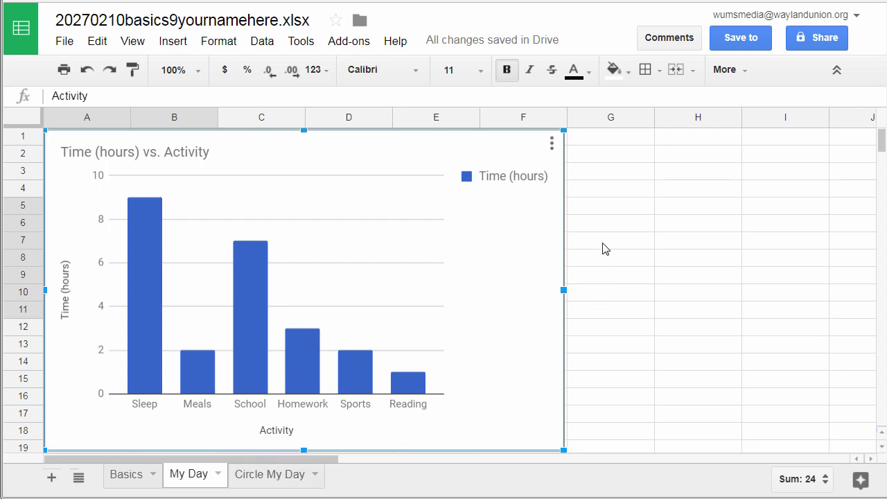
pyautogui.click(553, 145)
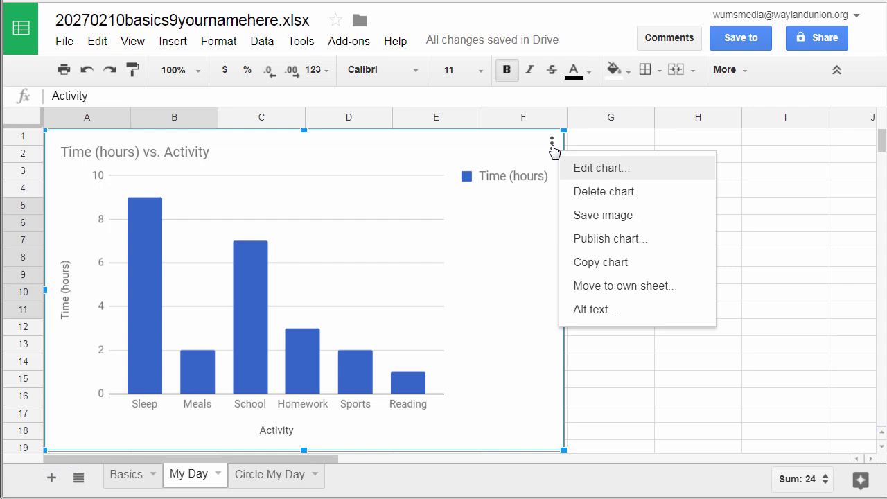
pyautogui.click(578, 193)
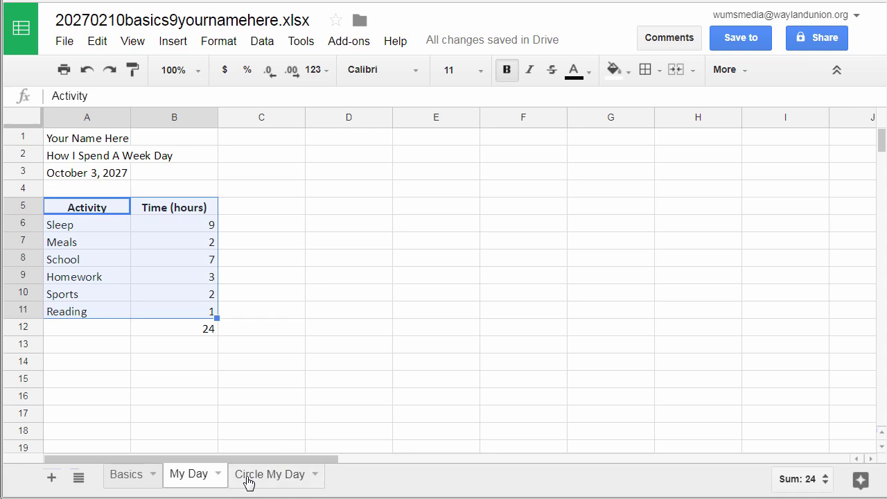
# Add a new sheet after Circle My Day and name it My Saturday.
pyautogui.click(248, 480)
pyautogui.click(58, 478)
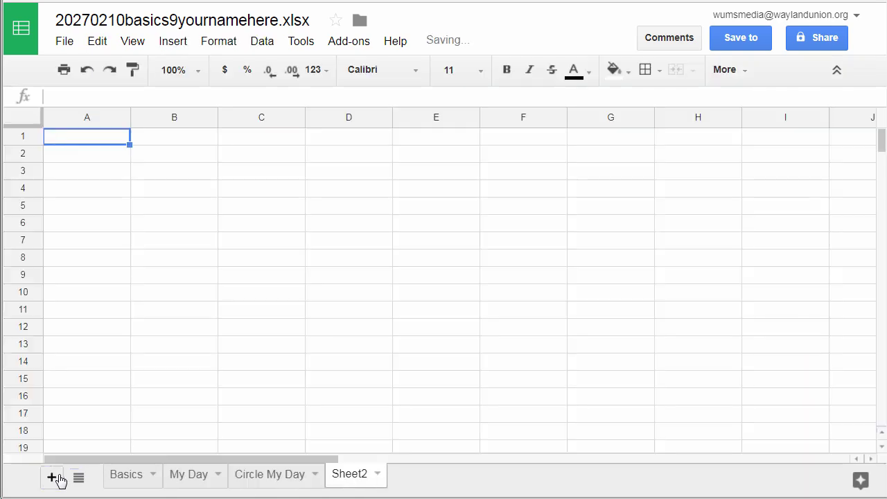
pyautogui.doubleClick(347, 476)
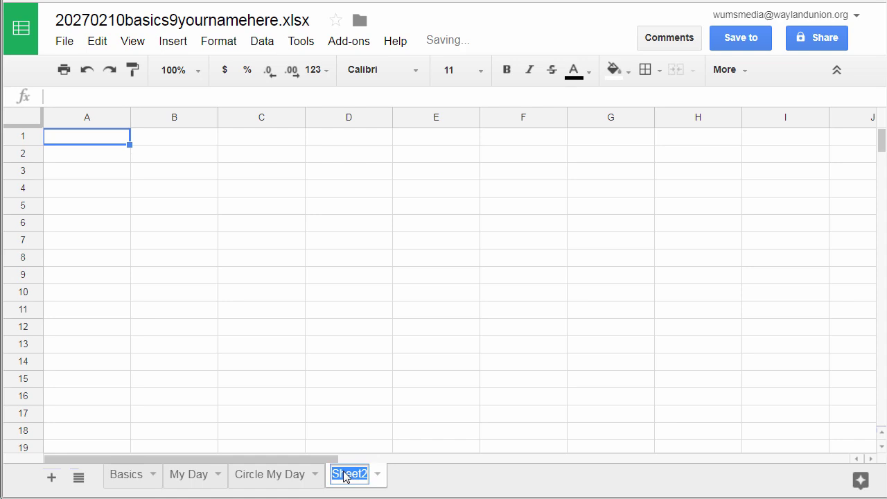
pyautogui.write('My S')
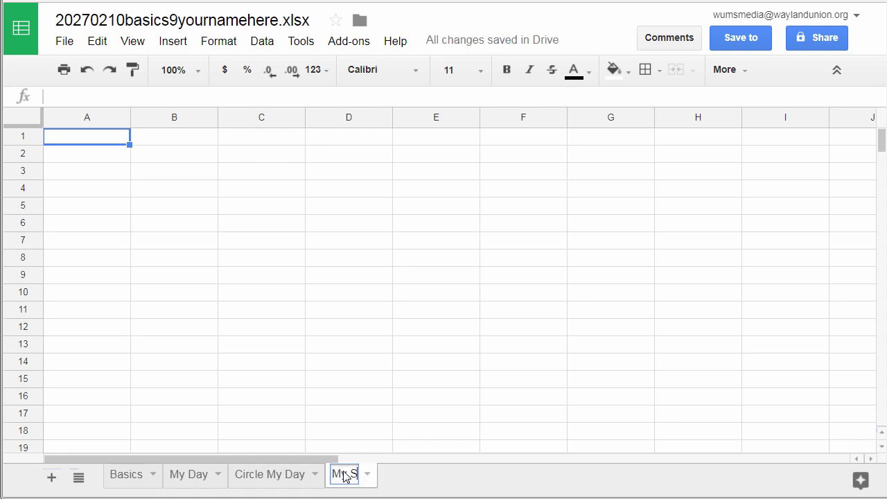
pyautogui.write('aturday')
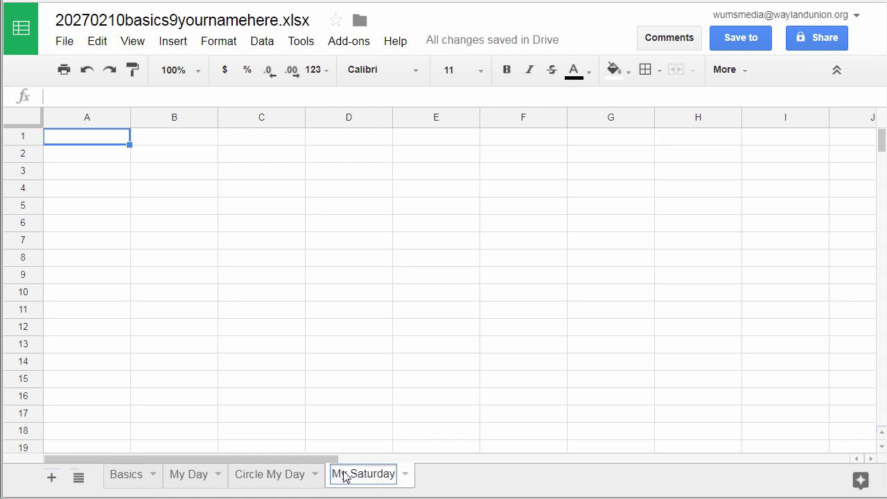